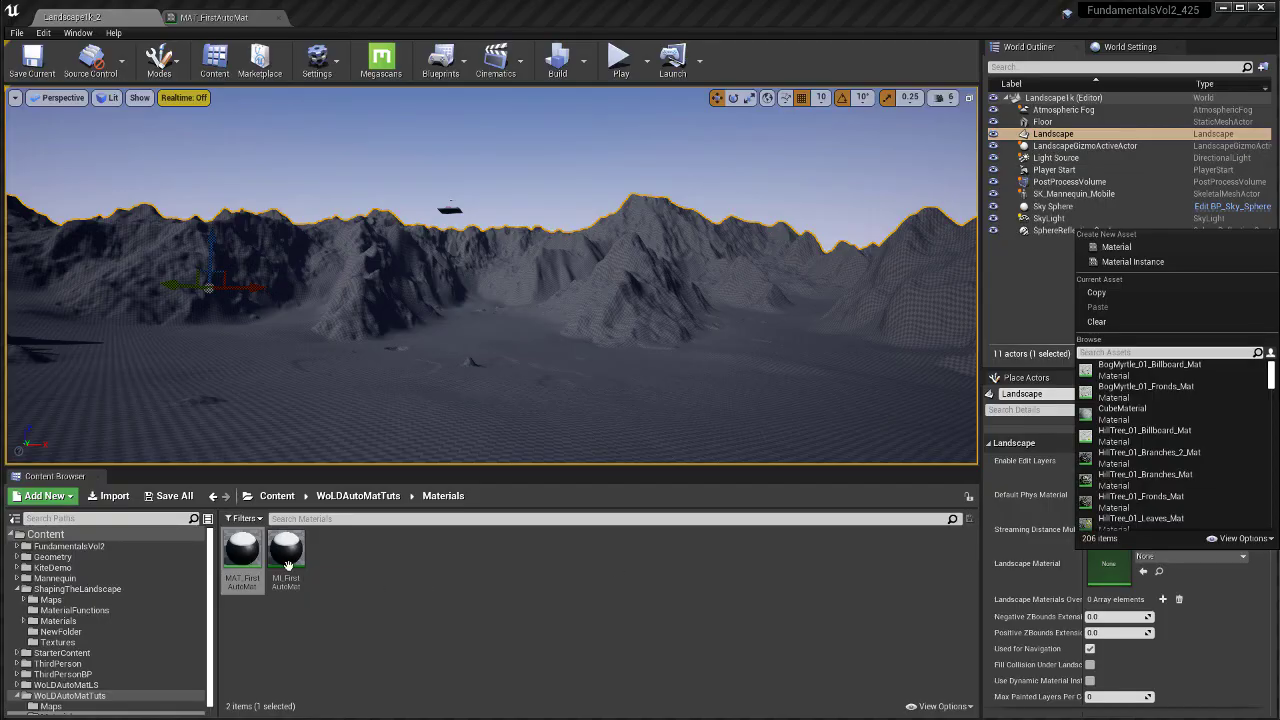
# - Assign MI_FirstAutoMat as the landscape material in the first levels, and assign a MAT_AutoLDSCP_2Textures material to Landscape5
pyautogui.click(278, 548)
pyautogui.moveTo(278, 548); pyautogui.dragTo(1102, 563)
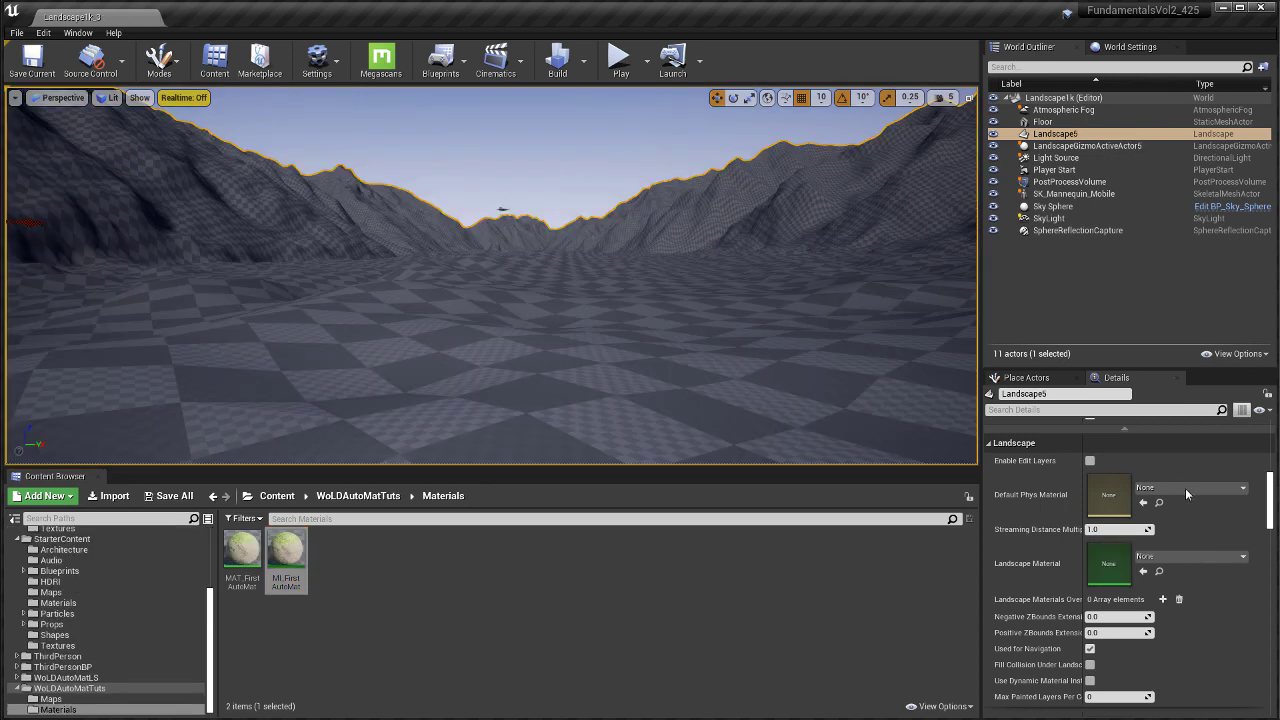
pyautogui.moveTo(286, 550); pyautogui.dragTo(1108, 500)
pyautogui.moveTo(635, 310); pyautogui.dragTo(755, 338, button='right')
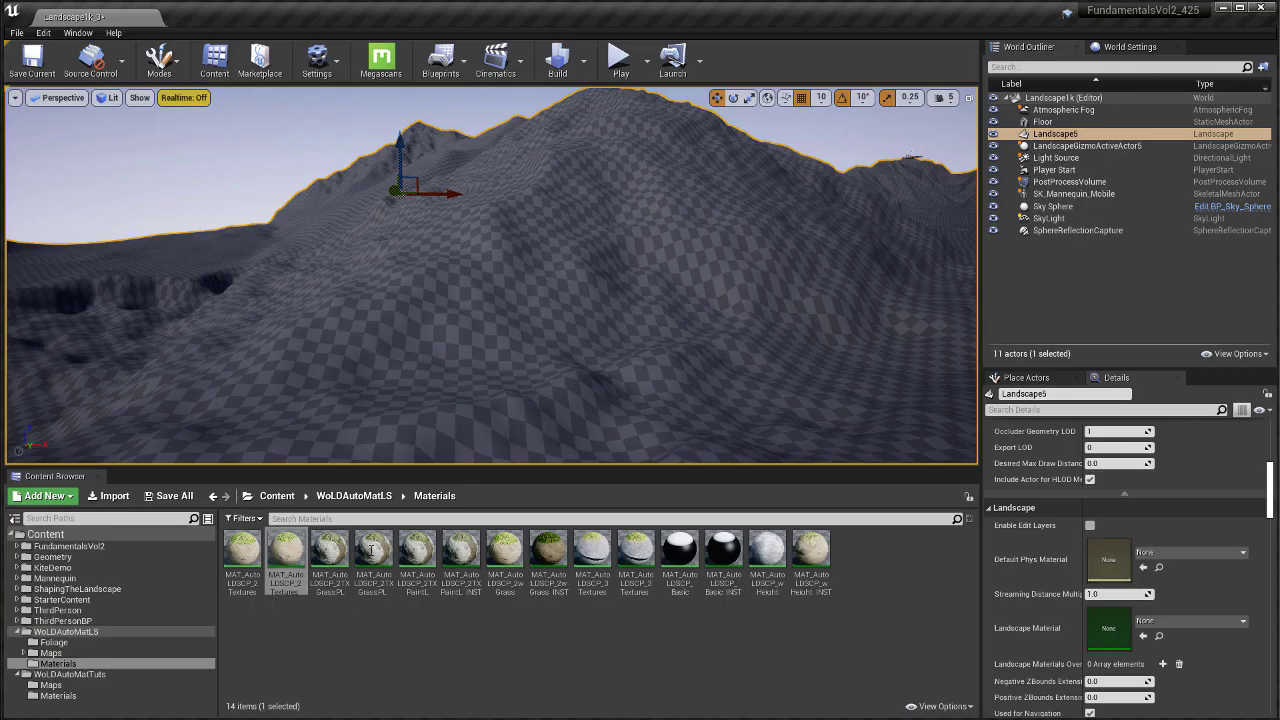
pyautogui.moveTo(285, 550); pyautogui.dragTo(1108, 622)
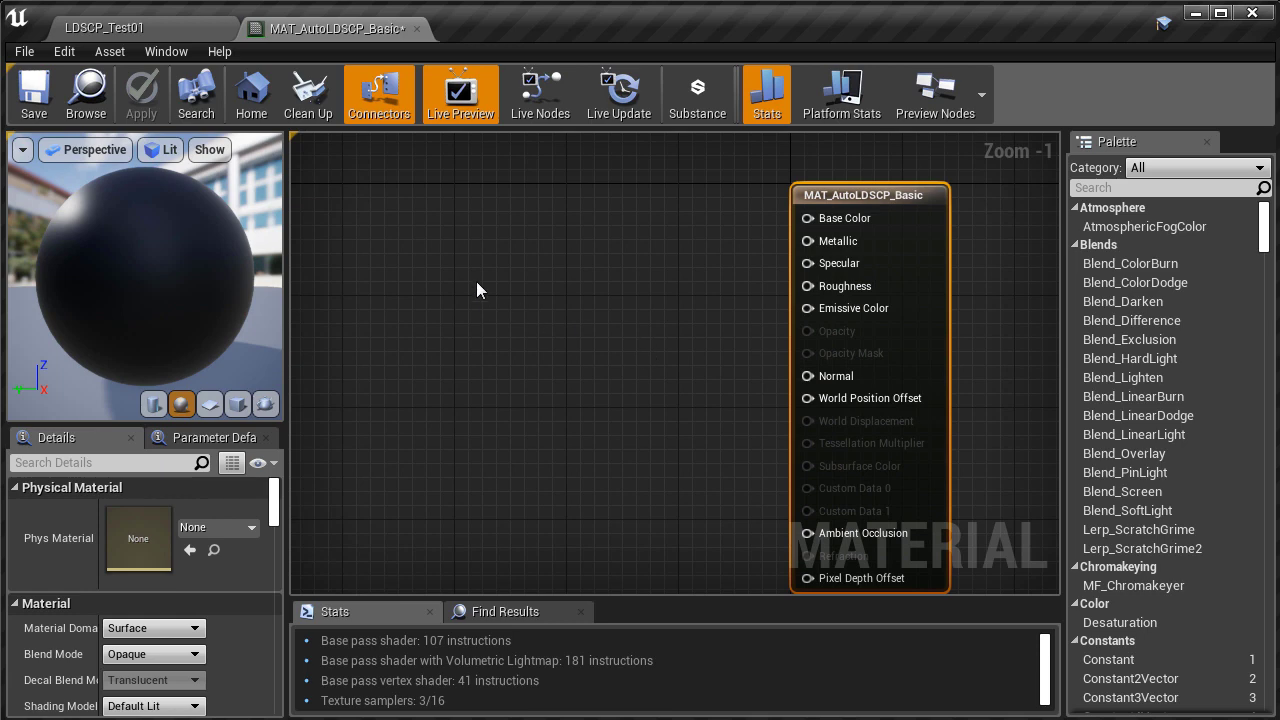
# - Add a WorldAlignedBlend node to the MAT_AutoLDSCP_Basic material graph
pyautogui.rightClick(449, 253)
pyautogui.write('wo')
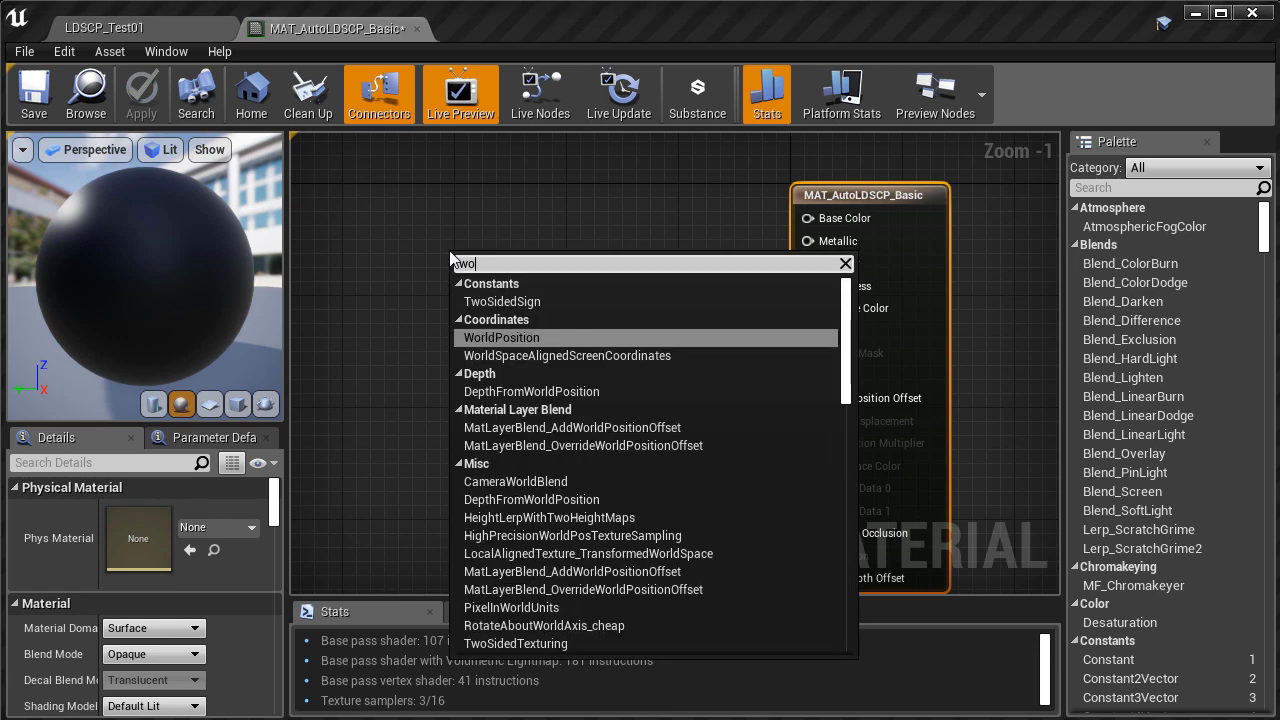
pyautogui.write('rldaligned')
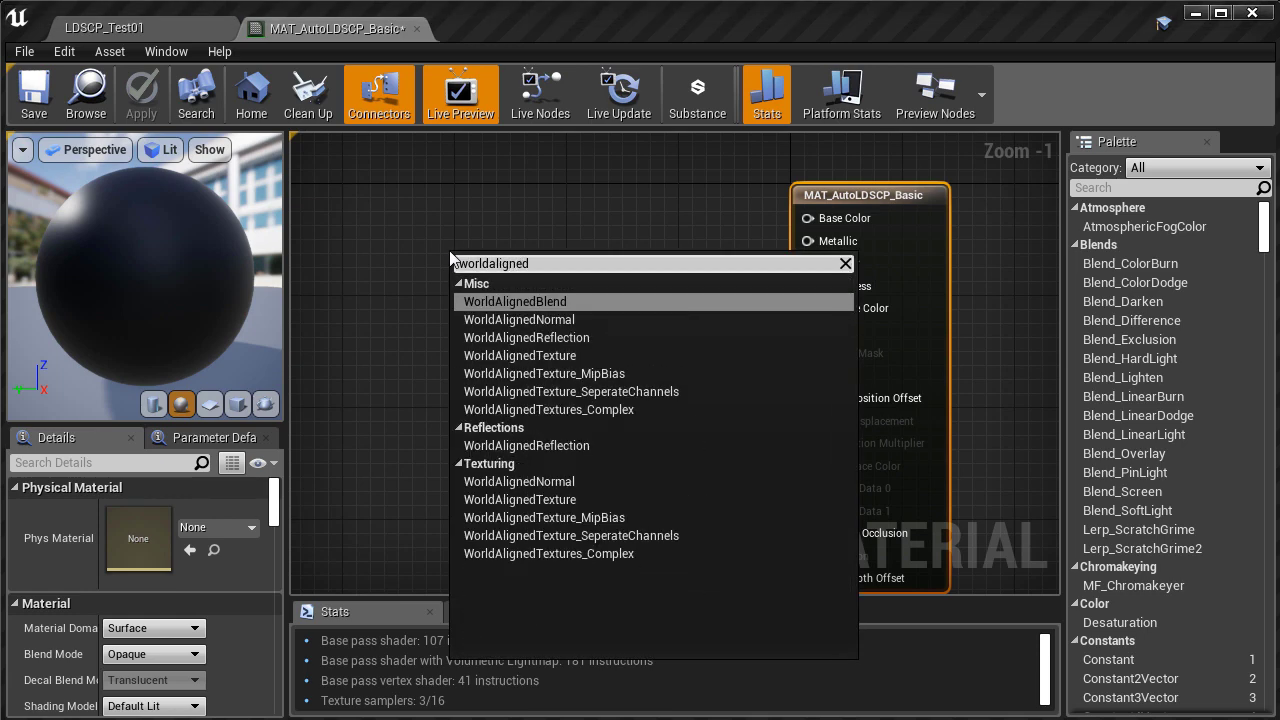
pyautogui.click(586, 304)
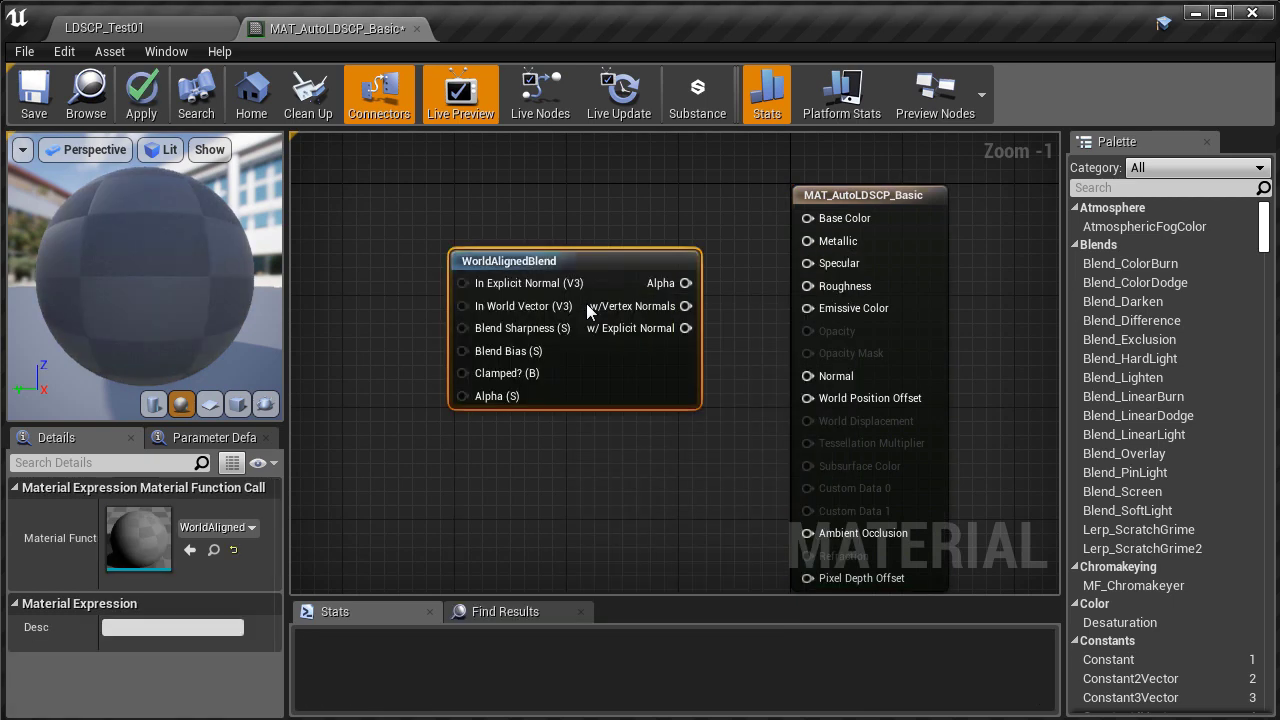
pyautogui.moveTo(611, 447); pyautogui.dragTo(737, 474, button='right')
pyautogui.moveTo(672, 280); pyautogui.dragTo(510, 290)
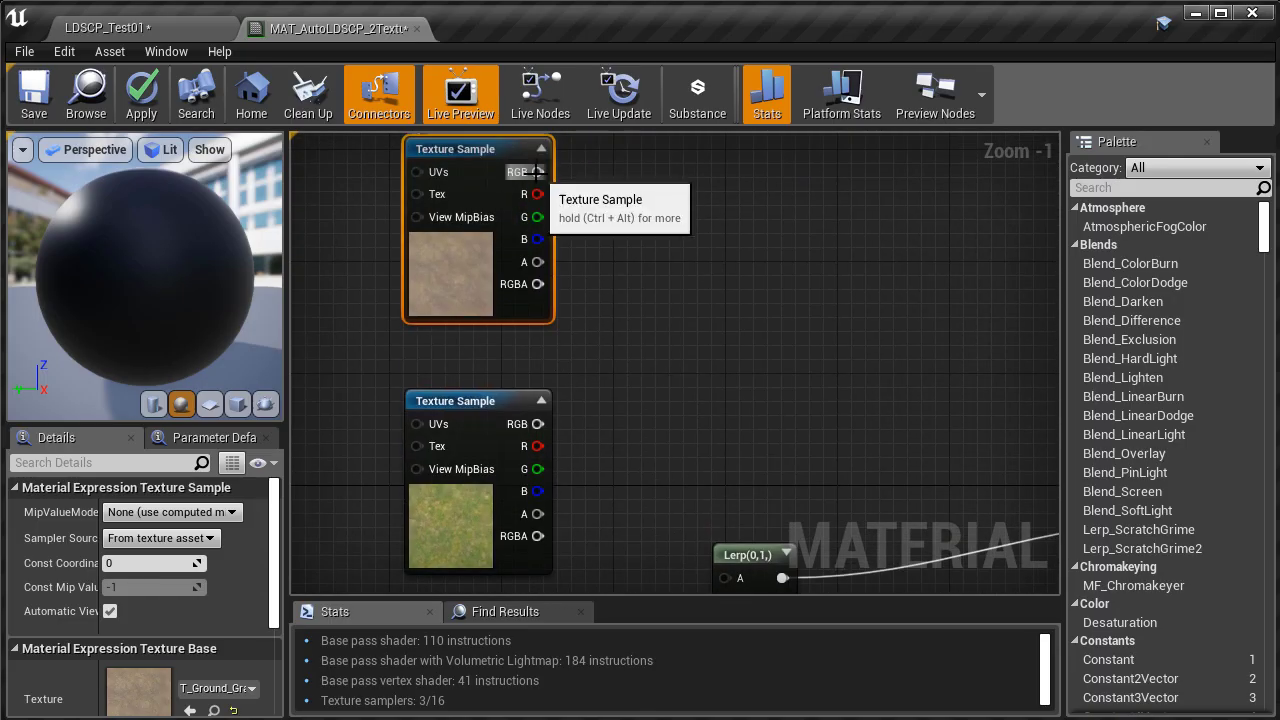
# - Connect the dirt texture's RGB output to the Lerp's A input and the grass texture's RGB output to its B input
pyautogui.moveTo(537, 172); pyautogui.dragTo(727, 471)
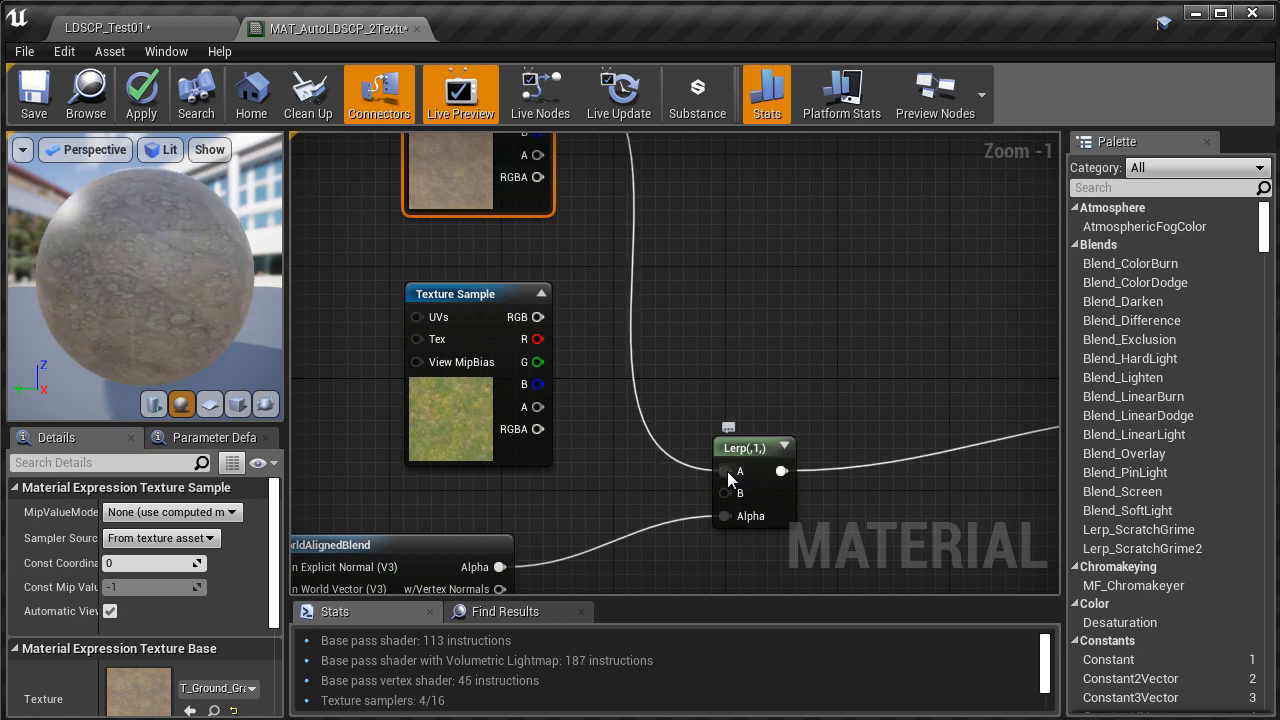
pyautogui.moveTo(537, 317); pyautogui.dragTo(727, 493)
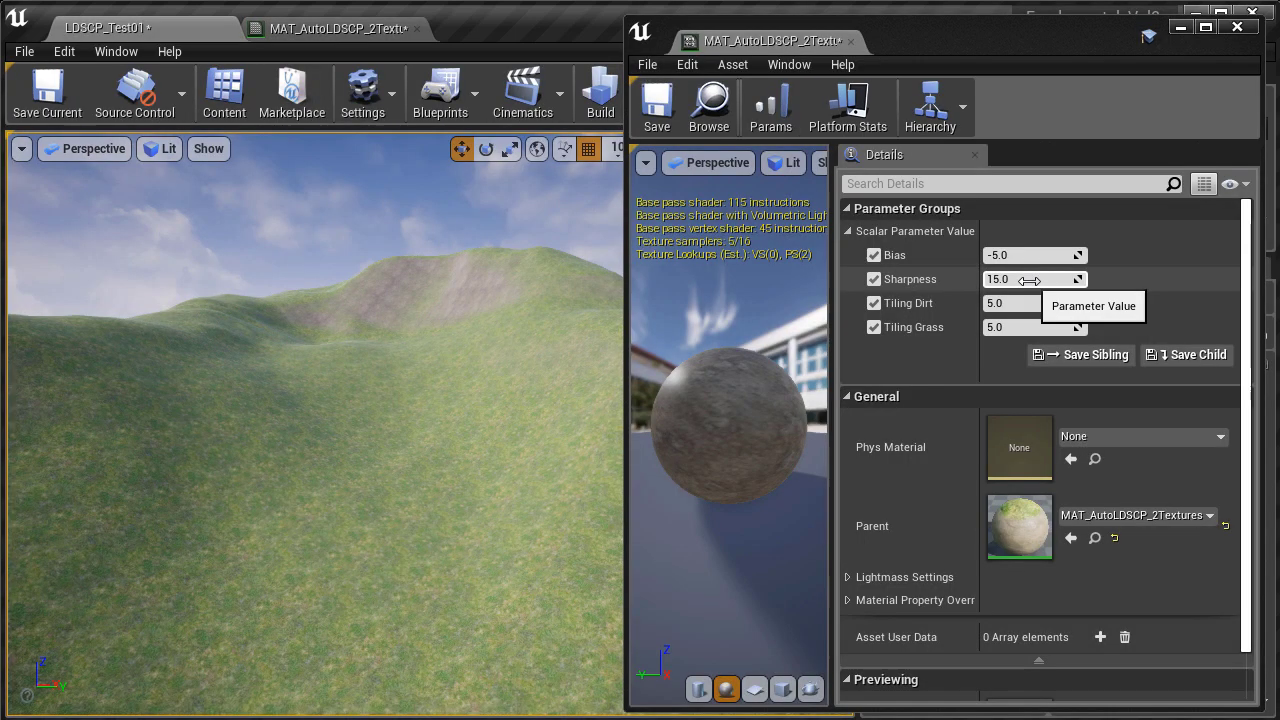
# - Set the two-texture material instance's Sharpness to 15 and try Bias values of -4 and -6, checking the landscape
pyautogui.click(1020, 279)
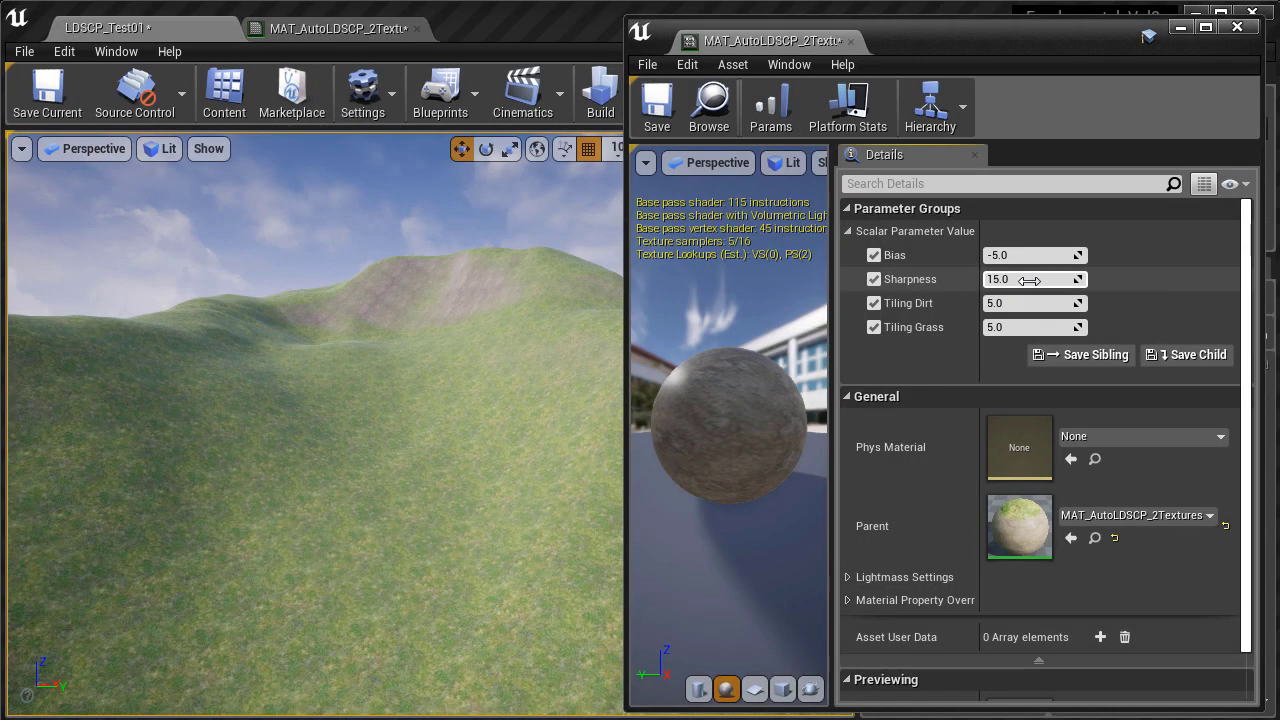
pyautogui.write('15')
pyautogui.click(1018, 260)
pyautogui.write('-4')
pyautogui.press('Return')
pyautogui.write('-6')
pyautogui.press('Return')
pyautogui.moveTo(323, 357); pyautogui.dragTo(540, 360, button='right')
pyautogui.moveTo(323, 400); pyautogui.dragTo(323, 420)
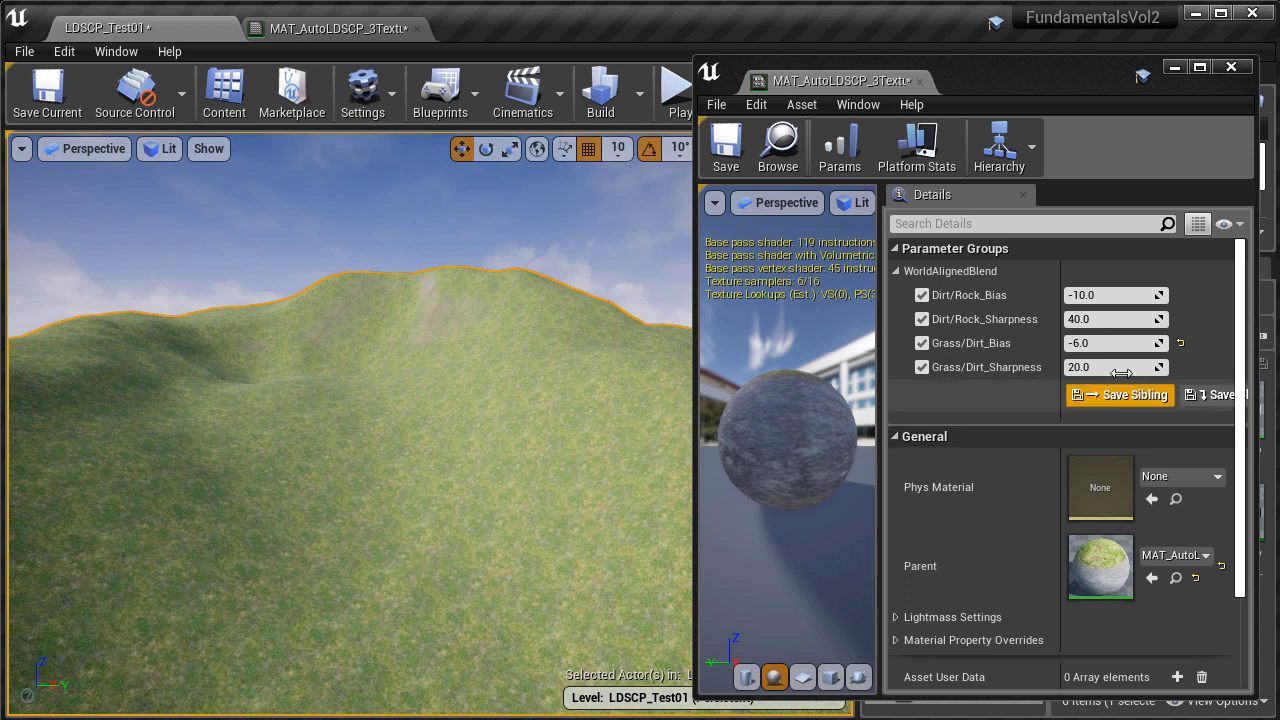
# - Set Grass/Dirt_Sharpness to 15 in the three-texture material instance
pyautogui.click(1120, 368)
pyautogui.write('15')
pyautogui.press('Return')
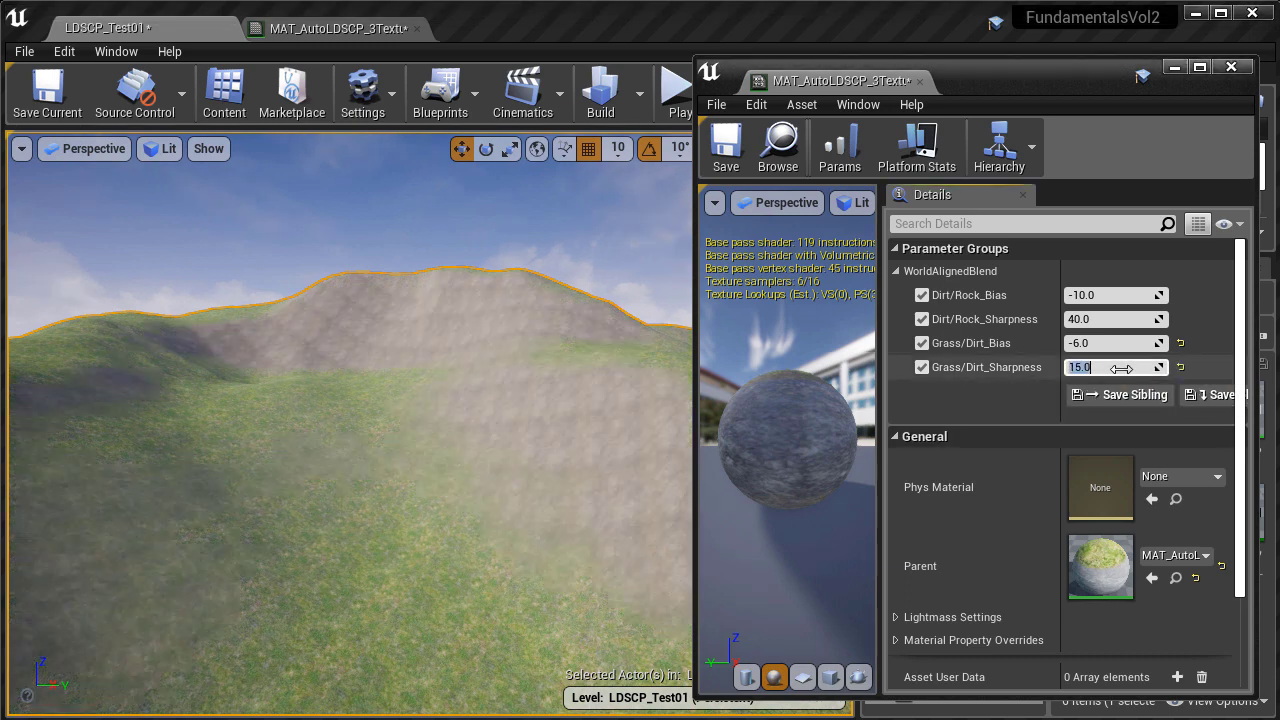
# - Set Dirt/Rock_Bias to -9 and Dirt/Rock_Sharpness to 24 in the three-texture material instance
pyautogui.click(1100, 319)
pyautogui.click(1104, 292)
pyautogui.write('-')
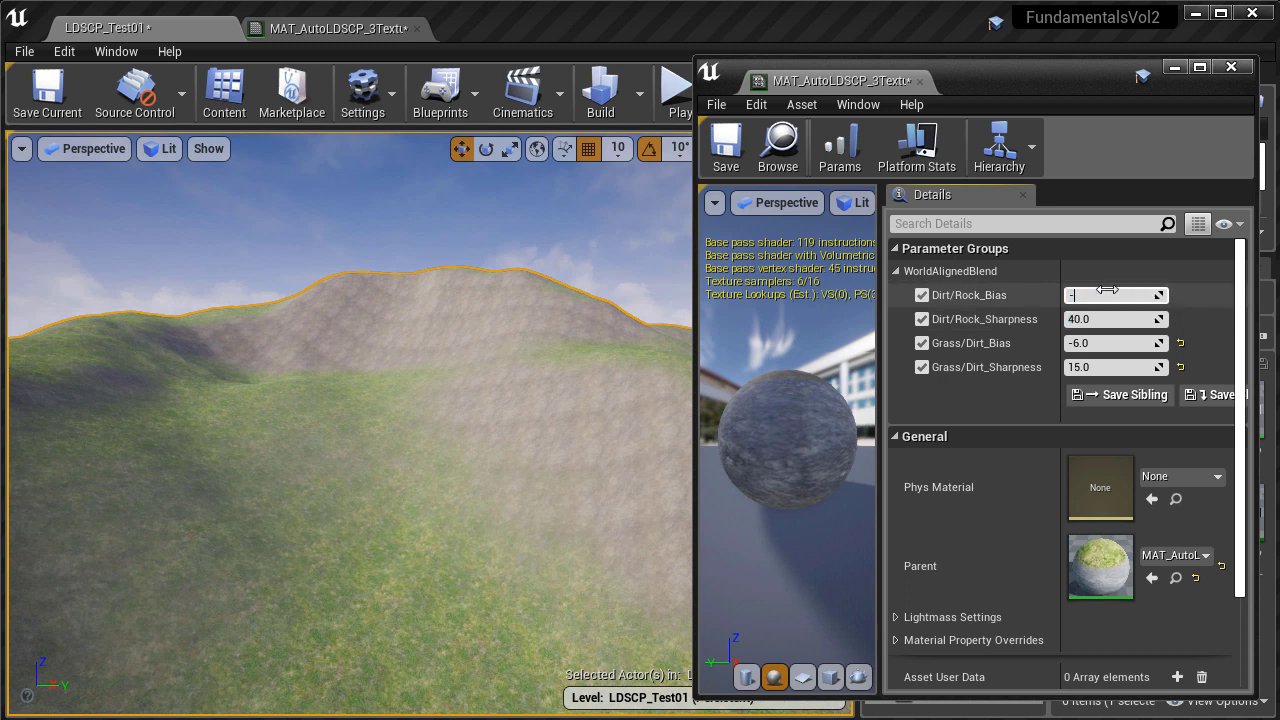
pyautogui.write('9')
pyautogui.press('Return')
pyautogui.click(1105, 314)
pyautogui.write('24')
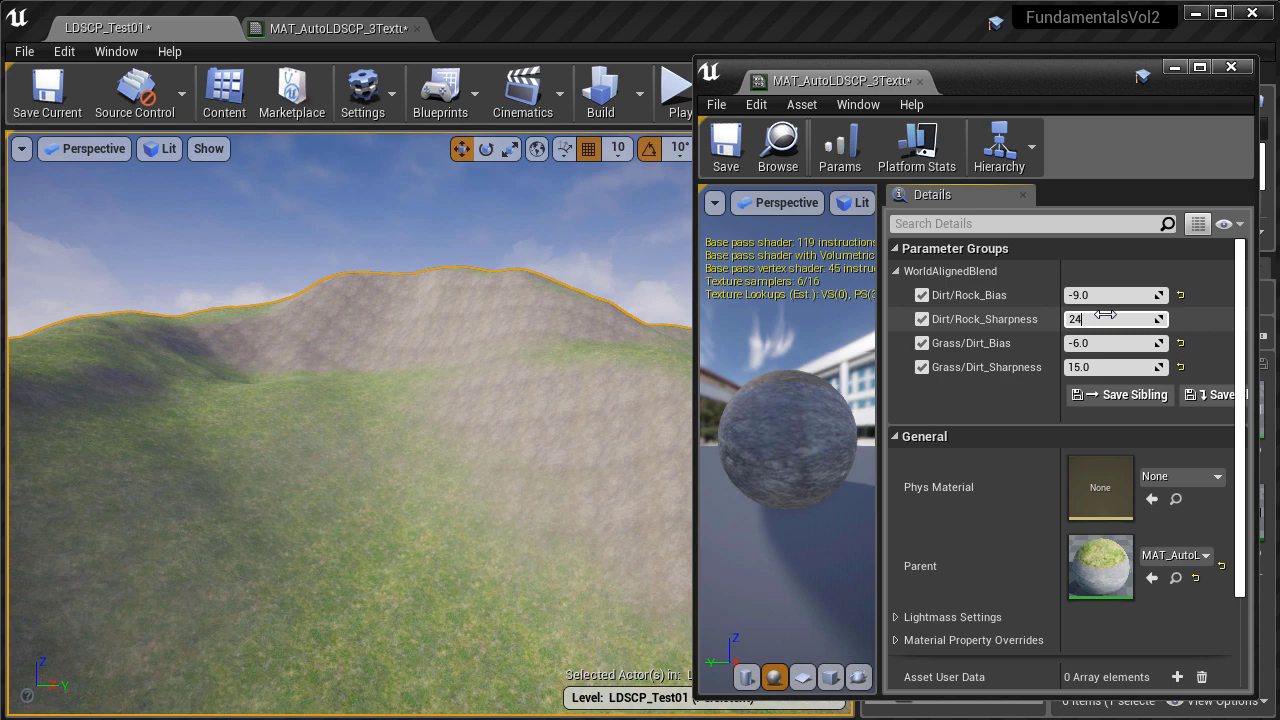
pyautogui.press('Return')
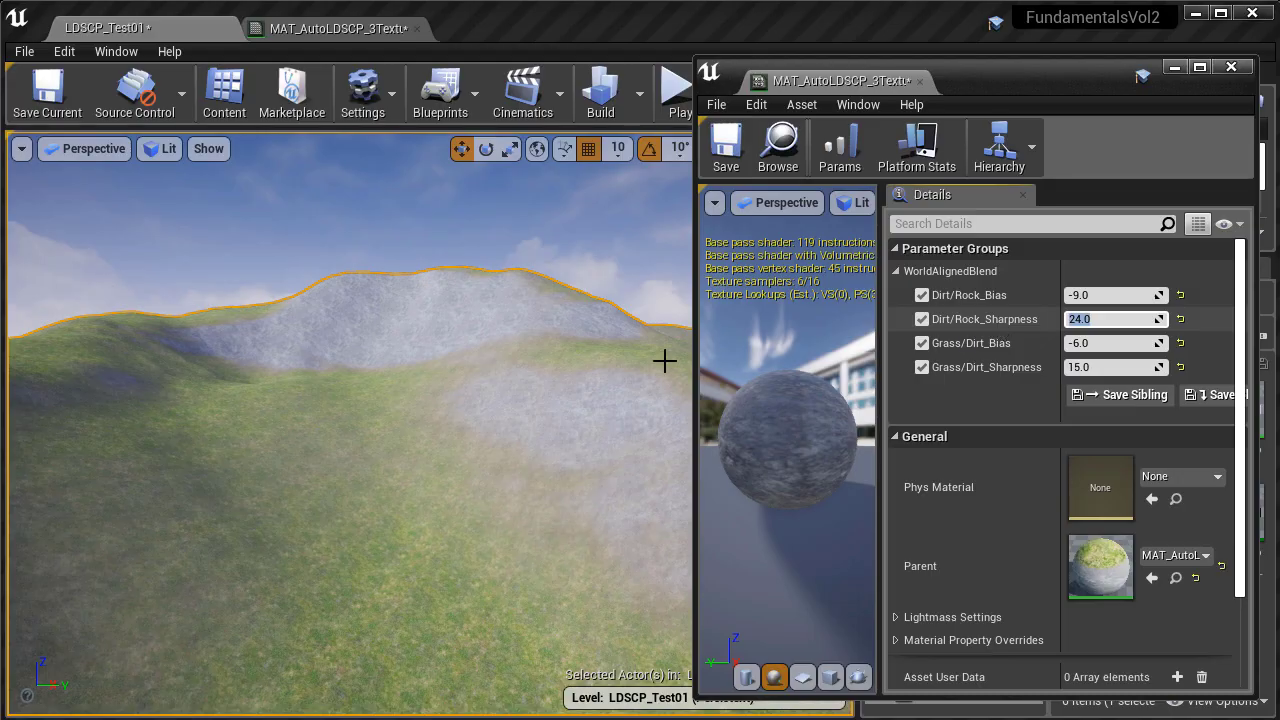
# - Examine the blended landscape from several angles, including in the full-screen viewport
pyautogui.moveTo(450, 400); pyautogui.dragTo(442, 368, button='right')
pyautogui.moveTo(957, 90); pyautogui.dragTo(1279, 91)
pyautogui.moveTo(585, 293); pyautogui.dragTo(588, 335, button='right')
pyautogui.press('F11')
pyautogui.moveTo(691, 294); pyautogui.dragTo(1250, 245, button='right')
pyautogui.press('Escape')
pyautogui.moveTo(640, 300); pyautogui.dragTo(1249, 300, button='right')
pyautogui.moveTo(1279, 20); pyautogui.dragTo(1037, 57)
pyautogui.moveTo(530, 260); pyautogui.dragTo(605, 300, button='right')
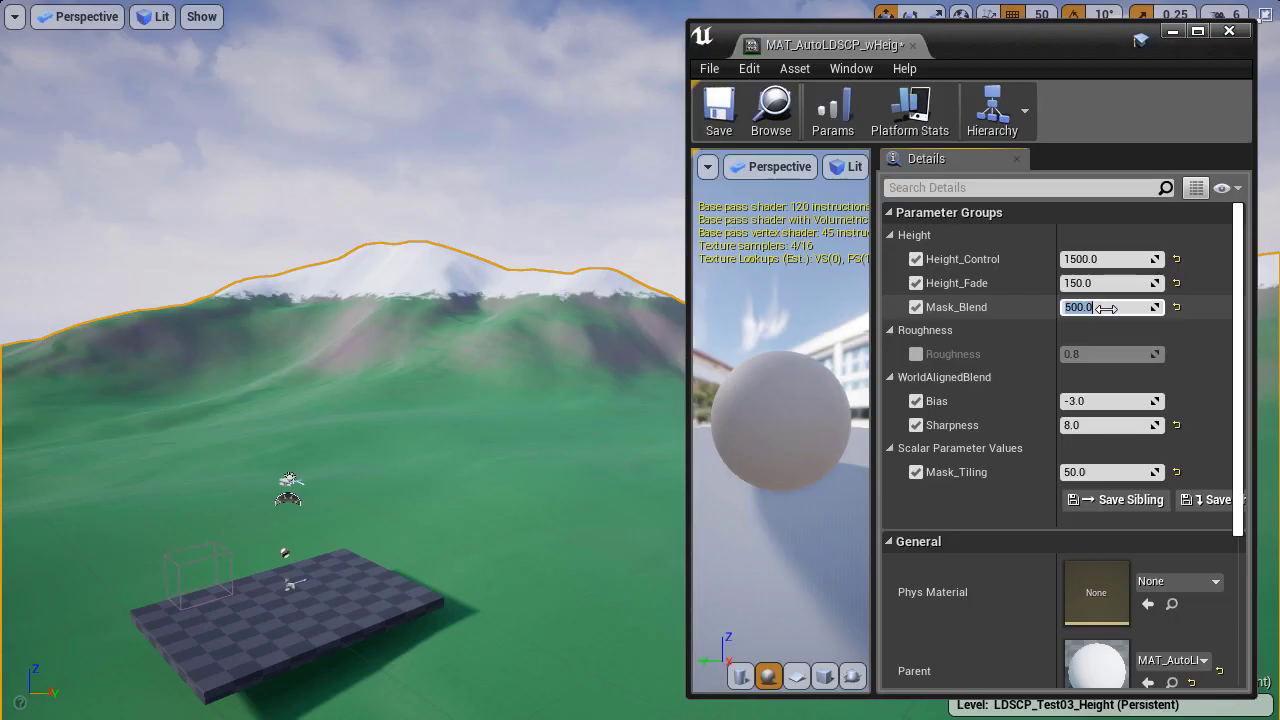
# - Try a Mask_Blend of 250 on the height material instance and set it to 1000, checking the snow edge
pyautogui.write('250')
pyautogui.press('Return')
pyautogui.write('1000')
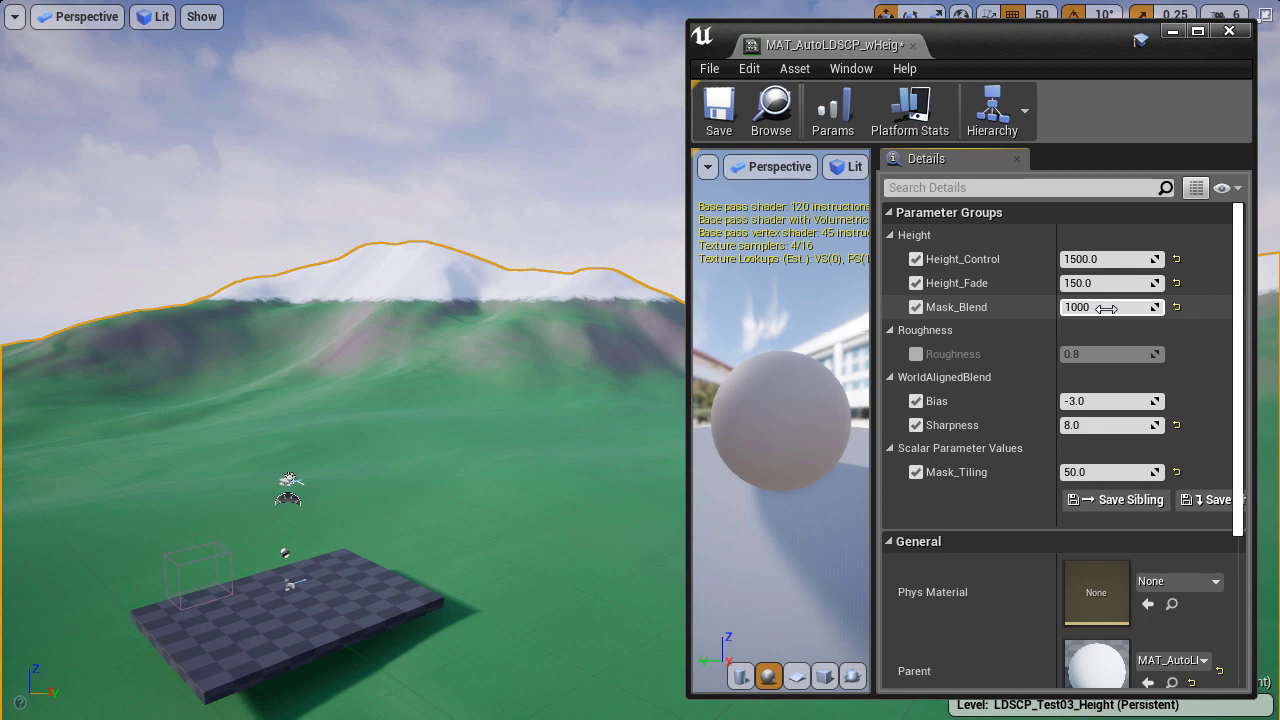
pyautogui.press('Return')
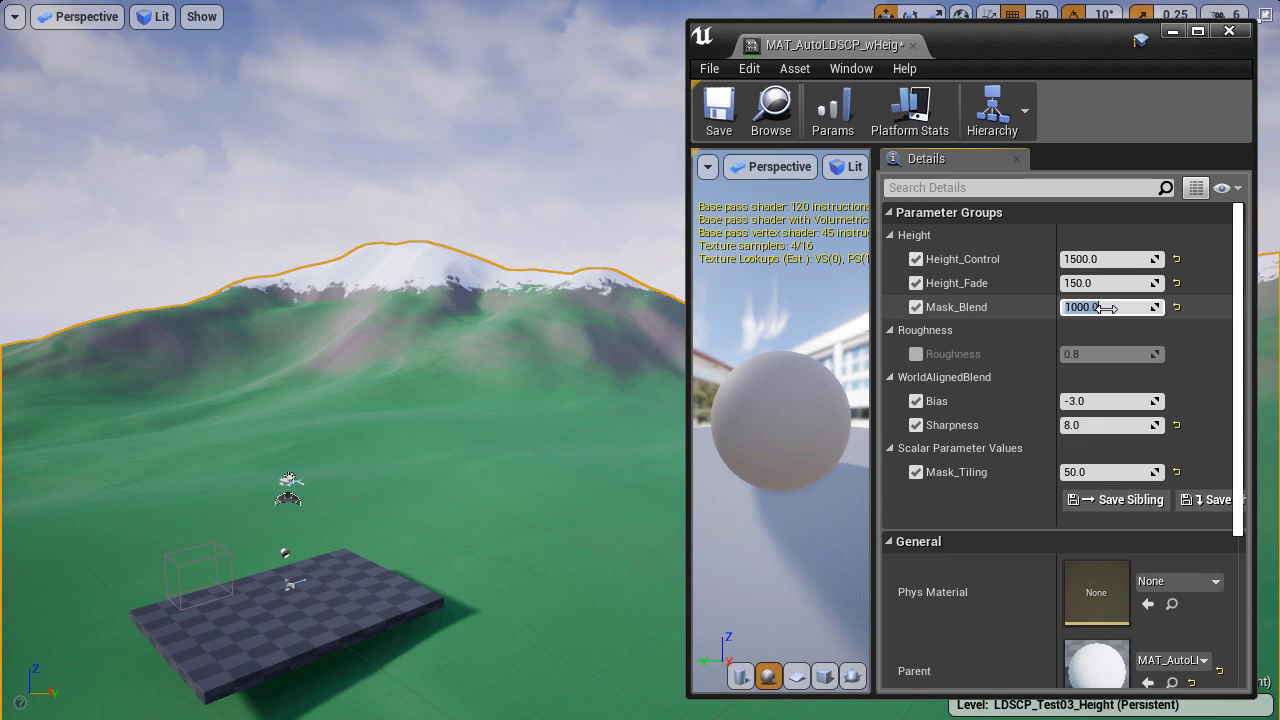
pyautogui.moveTo(537, 300); pyautogui.dragTo(645, 300, button='right')
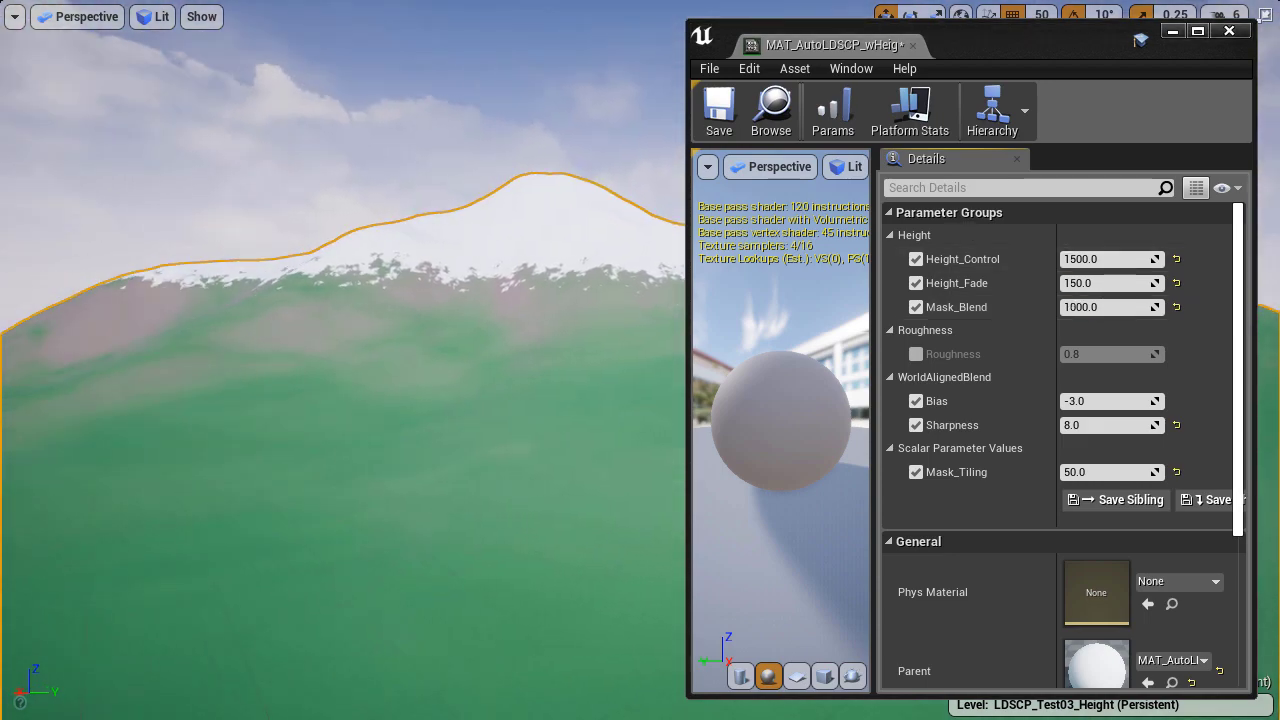
# - Set Height_Fade to 500 and inspect the snow transition up close
pyautogui.click(1119, 285)
pyautogui.write('500')
pyautogui.press('Return')
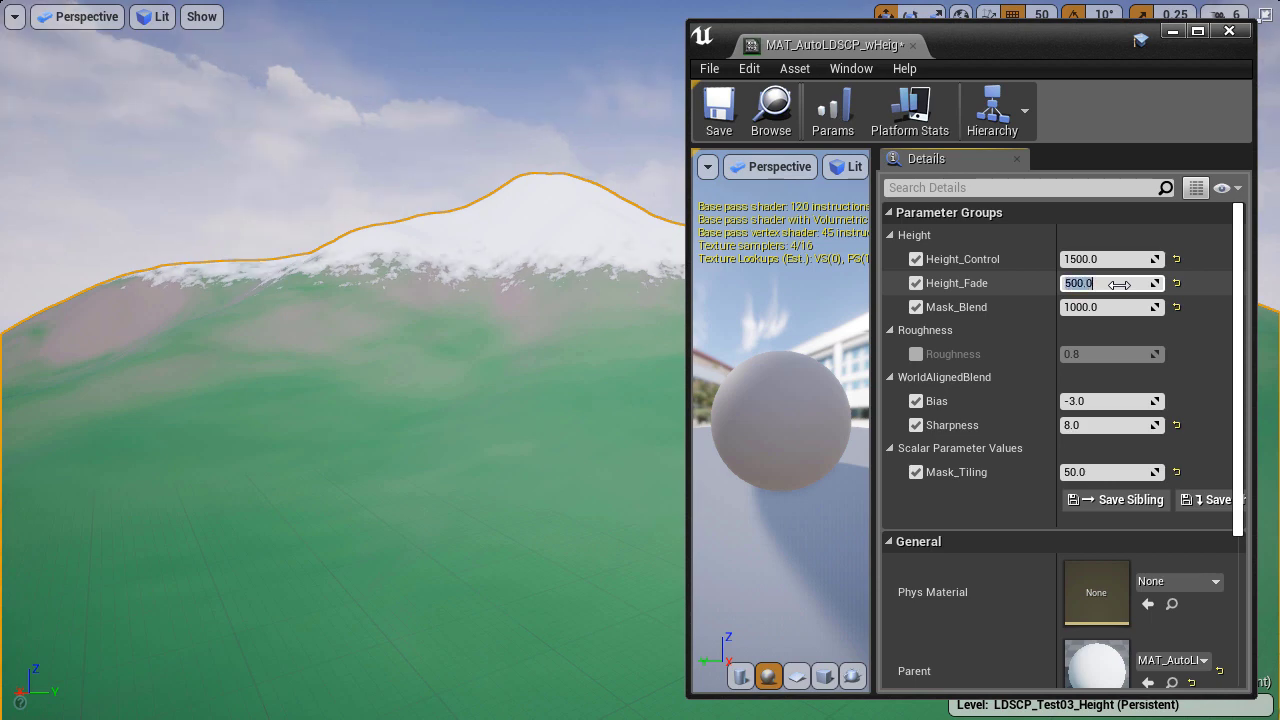
pyautogui.moveTo(489, 294); pyautogui.dragTo(489, 338, button='right')
pyautogui.press('w')
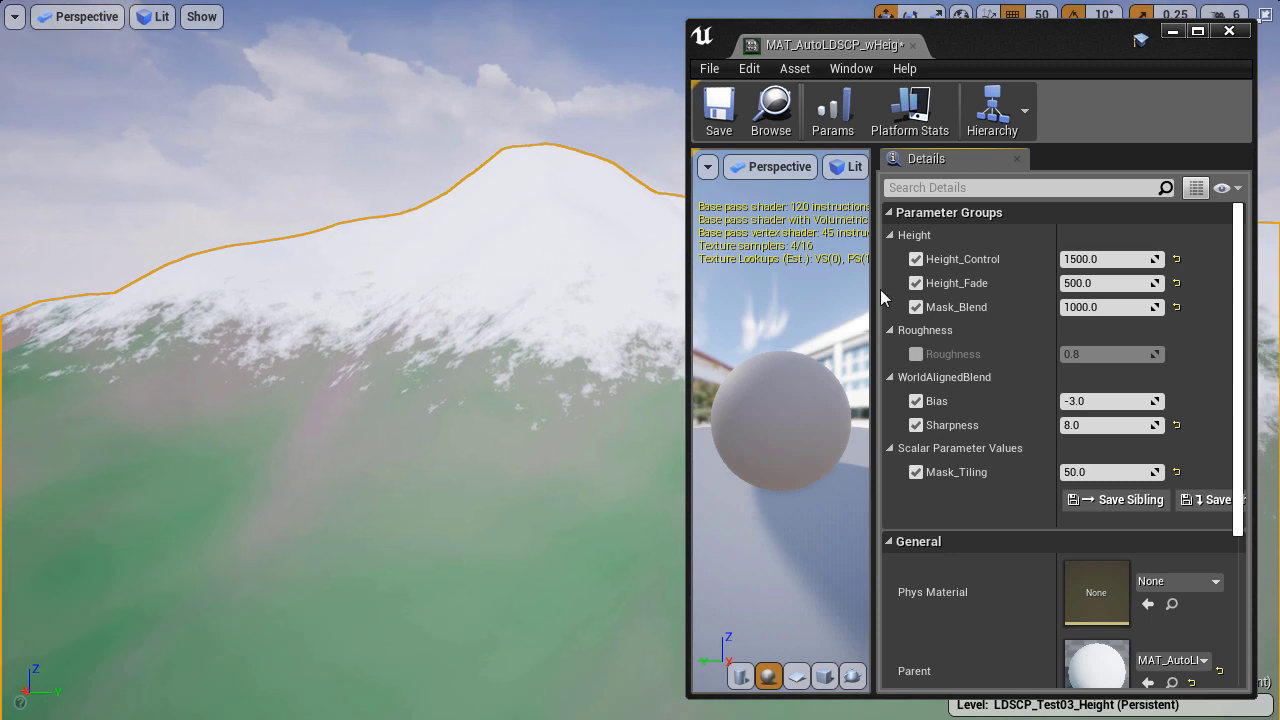
# - Try a Height_Control of 1000 and look over the snow line on the mountains
pyautogui.click(1124, 261)
pyautogui.write('100')
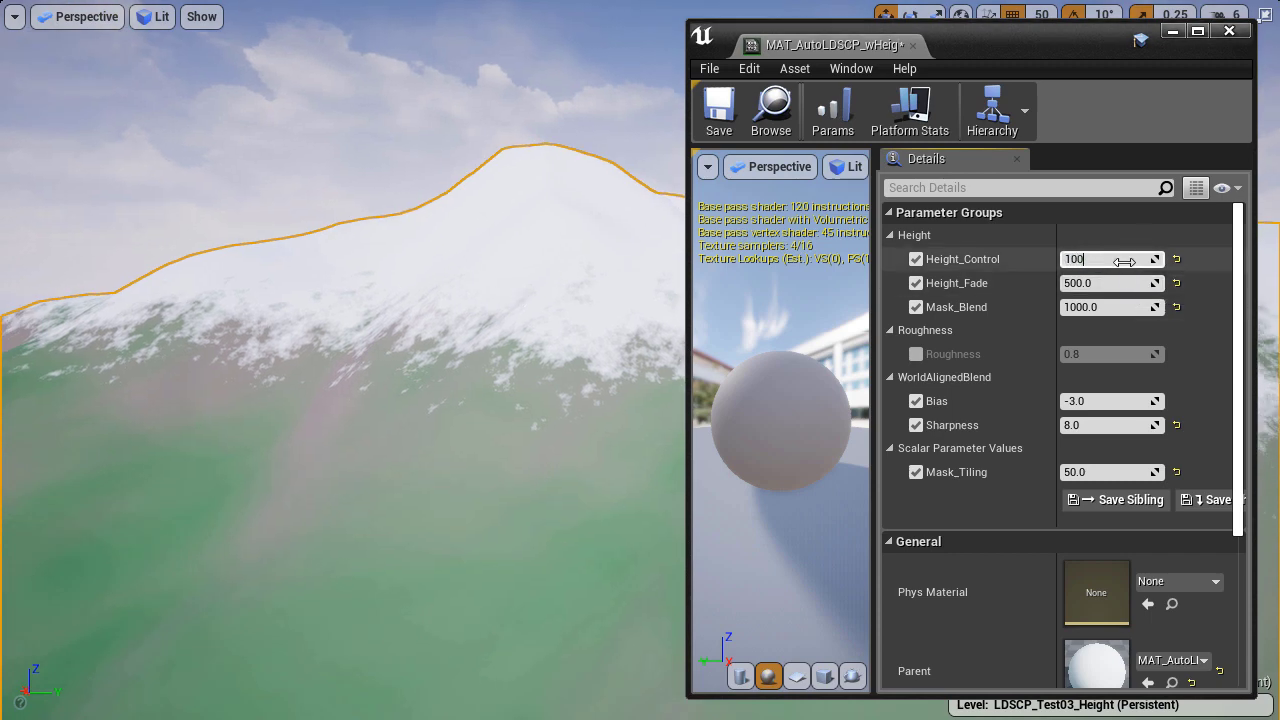
pyautogui.write('0')
pyautogui.press('Return')
pyautogui.moveTo(537, 405); pyautogui.dragTo(745, 378, button='right')
pyautogui.press('s')
pyautogui.moveTo(610, 370)
pyautogui.mouseDown(button='right')
pyautogui.moveTo(725, 370)
pyautogui.moveTo(612, 370)
pyautogui.mouseUp(button='right')
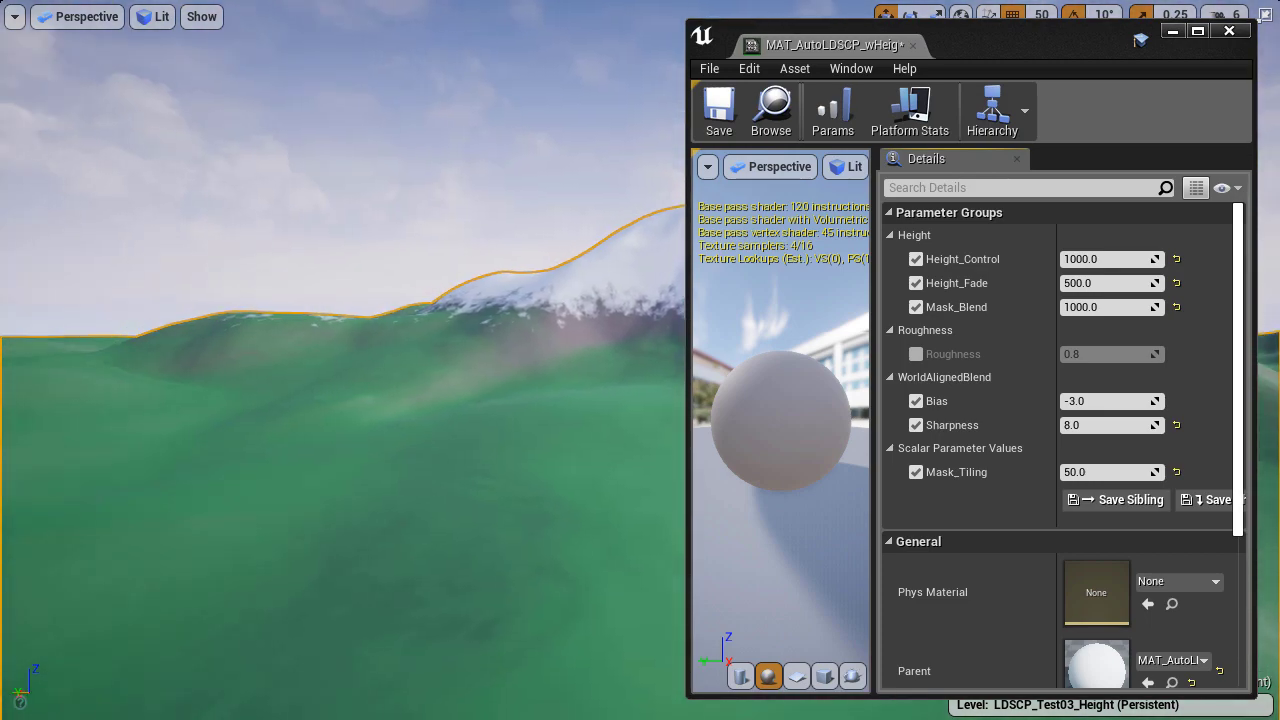
# - Set Height_Control to 1500 and Mask_Tiling to 50 in the height material instance
pyautogui.click(1110, 259)
pyautogui.write('1500')
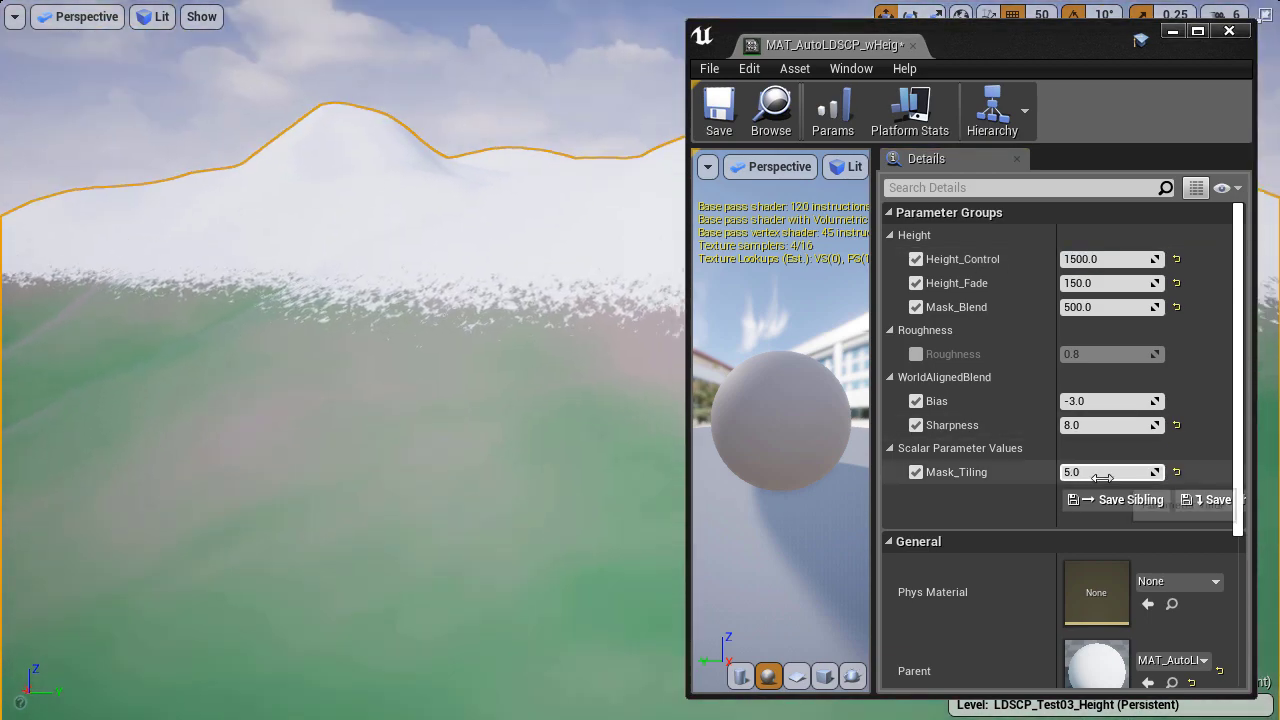
pyautogui.click(1100, 472)
pyautogui.write('50')
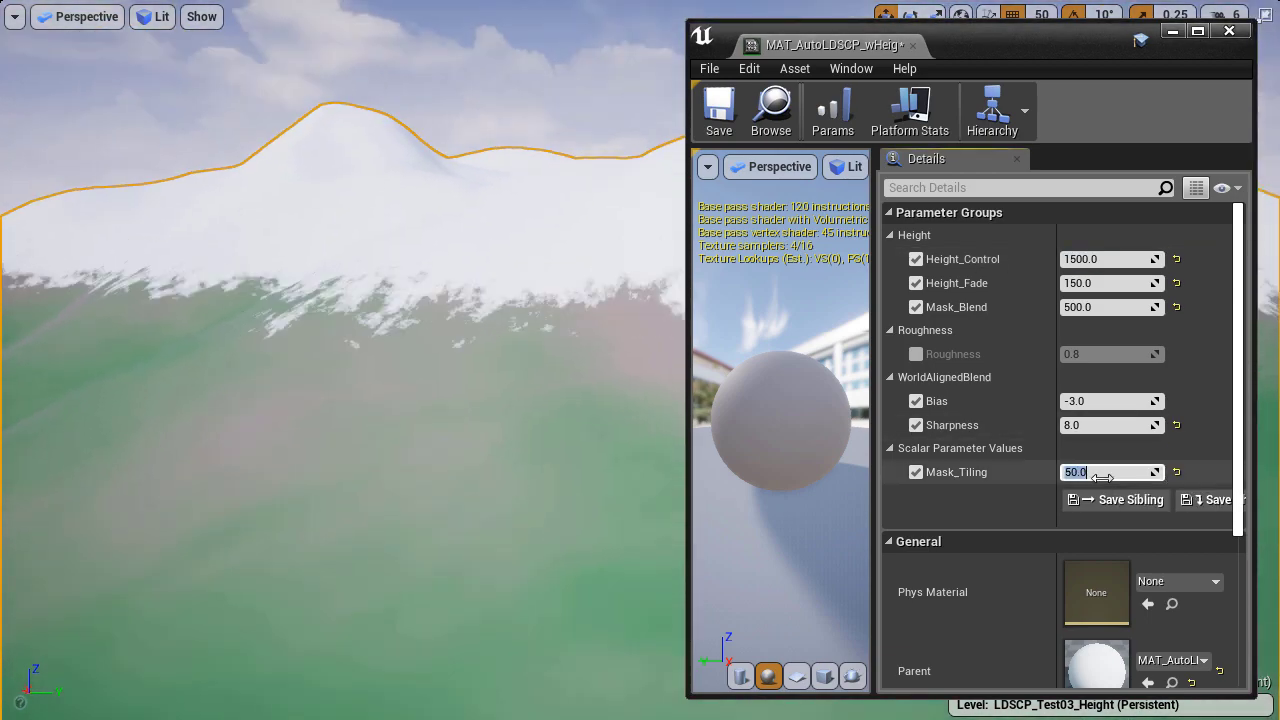
pyautogui.press('Return')
pyautogui.moveTo(340, 400); pyautogui.dragTo(434, 320, button='right')
# - Set Mask_Blend to 250 and change it to 1000, comparing the breakup of the snow edge
pyautogui.click(1106, 308)
pyautogui.write('250')
pyautogui.press('Return')
pyautogui.write('1000')
pyautogui.press('Return')
pyautogui.moveTo(560, 340); pyautogui.dragTo(590, 298, button='right')
# - Set Height_Fade to 500 and Height_Control to 1000 in the height material instance
pyautogui.click(1119, 285)
pyautogui.write('500')
pyautogui.press('Return')
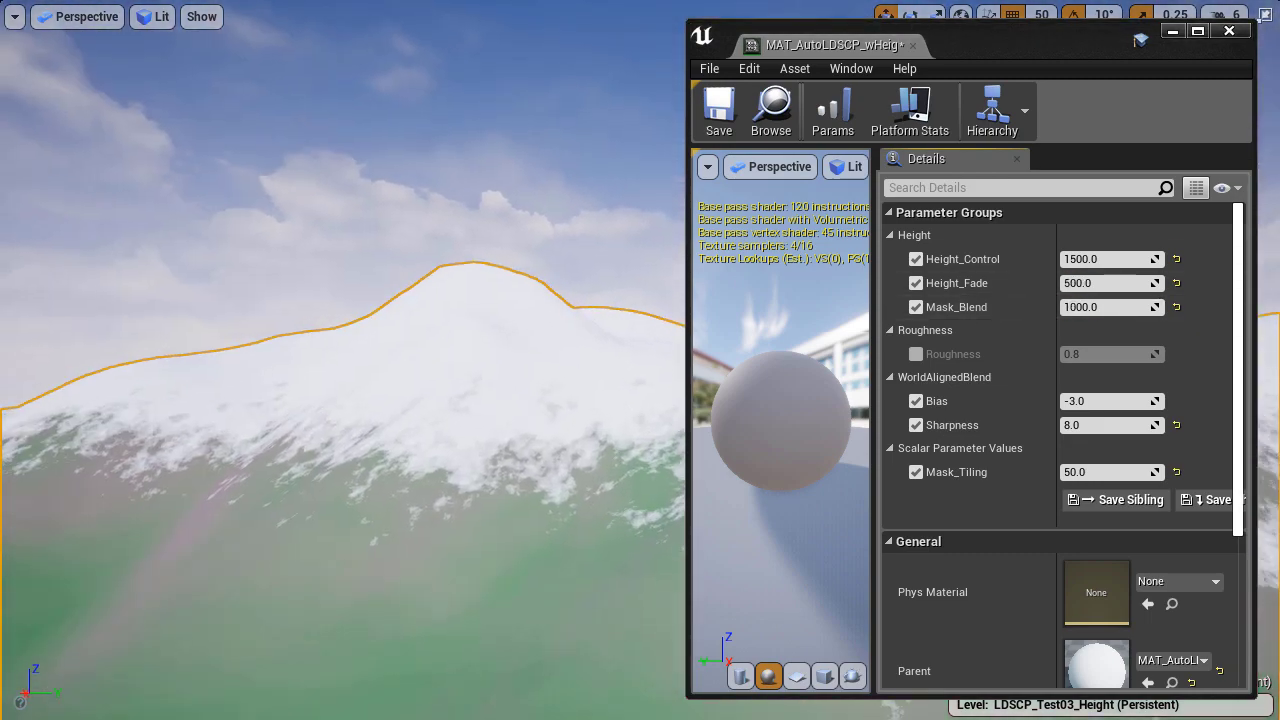
pyautogui.click(1125, 261)
pyautogui.write('1000')
pyautogui.press('Return')
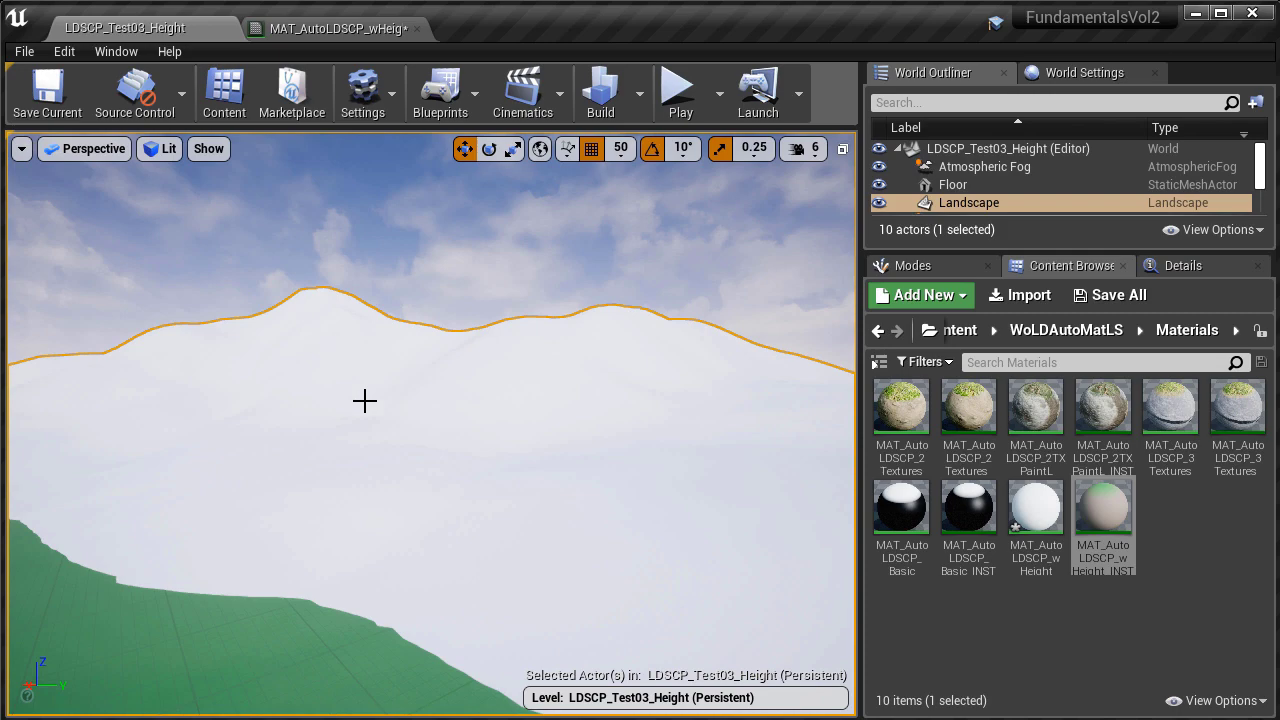
# - Open the MAT_AutoLDSCP_wHeight_INST material instance for editing
pyautogui.moveTo(365, 401); pyautogui.dragTo(425, 418, button='right')
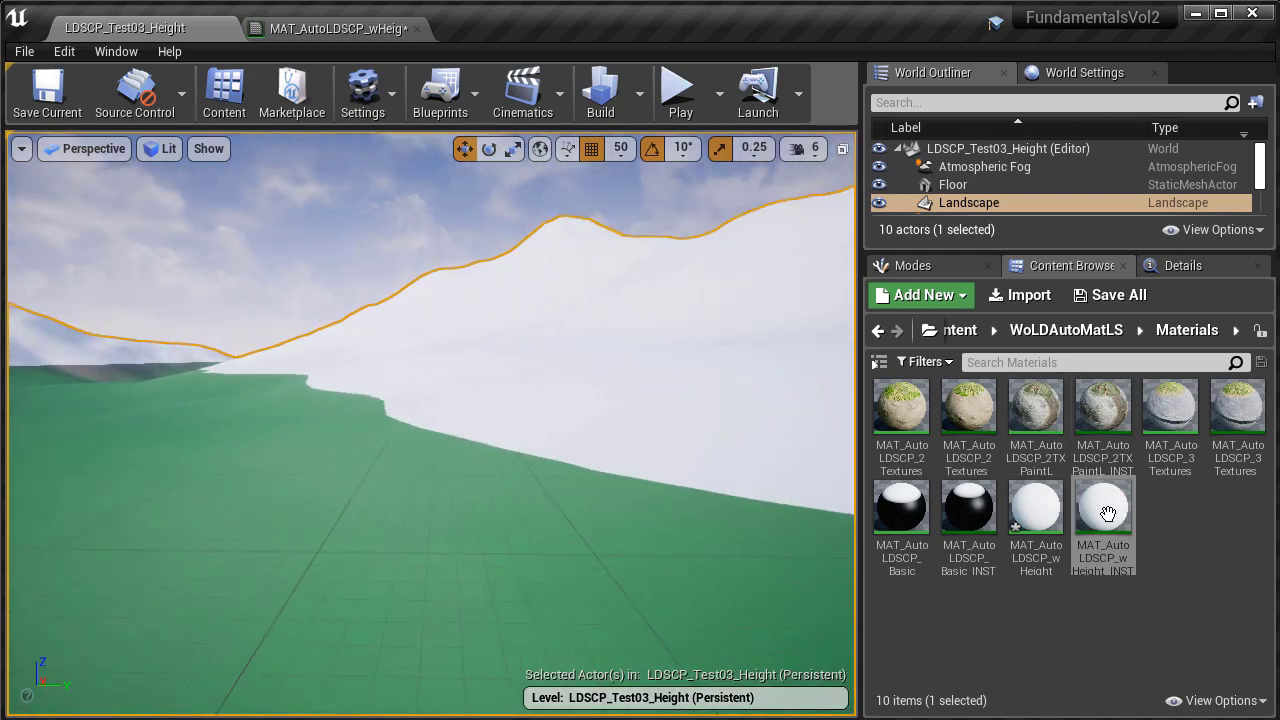
pyautogui.doubleClick(1108, 512)
pyautogui.moveTo(530, 33); pyautogui.dragTo(680, 0)
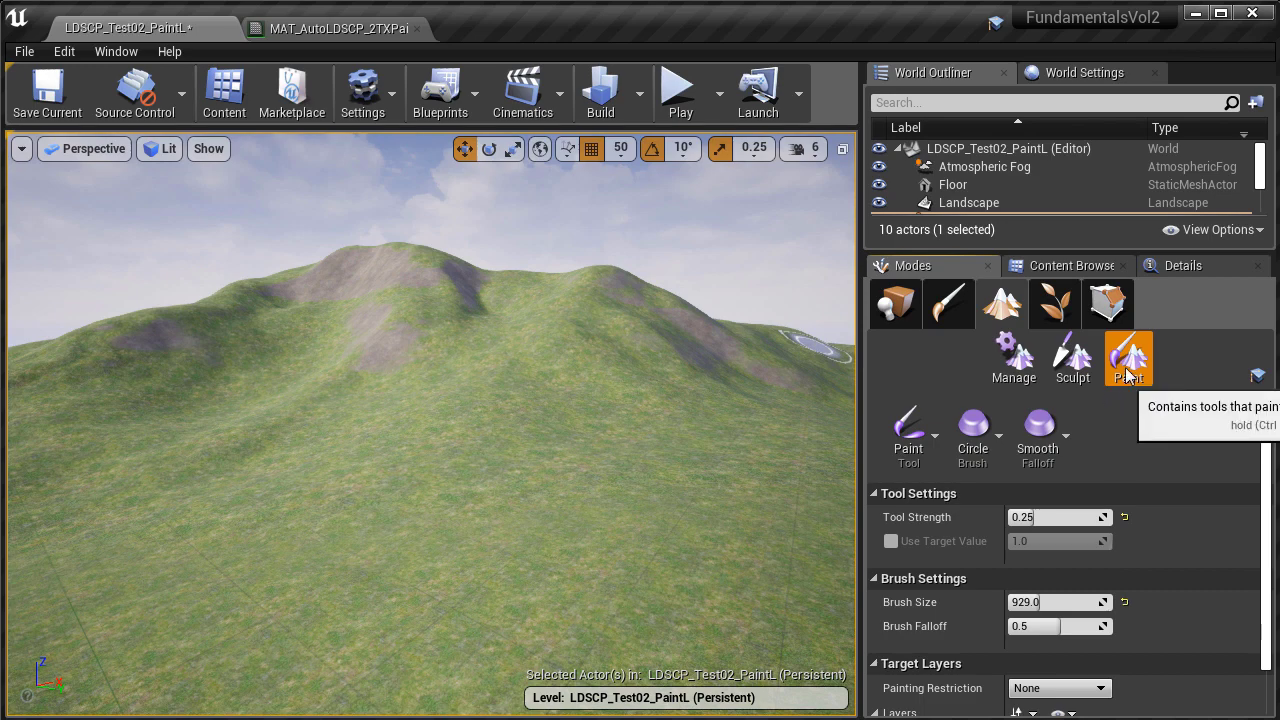
# - Choose the CobbleStone target layer and paint several strokes of it on the grassy slope in the full-screen viewport
pyautogui.scroll(-3, 1128, 581)
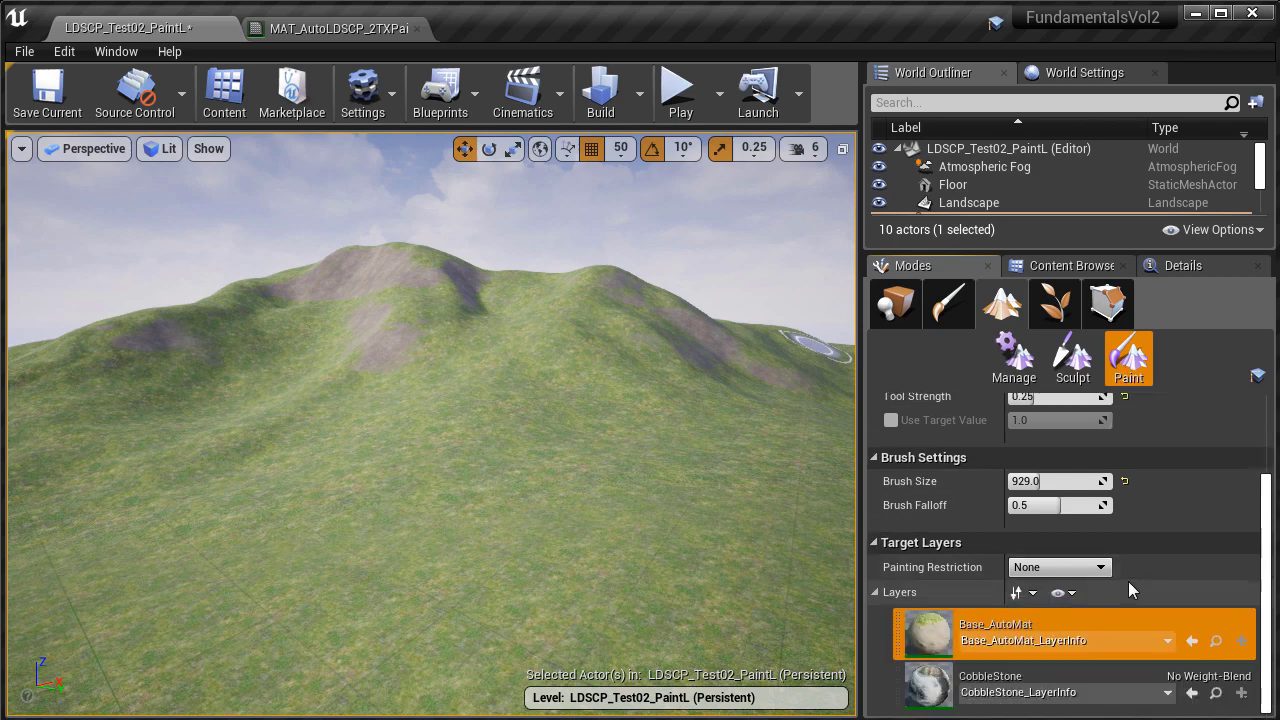
pyautogui.click(1040, 675)
pyautogui.moveTo(534, 515)
pyautogui.mouseDown(button='right')
pyautogui.moveTo(512, 478)
pyautogui.moveTo(472, 558)
pyautogui.mouseUp(button='right')
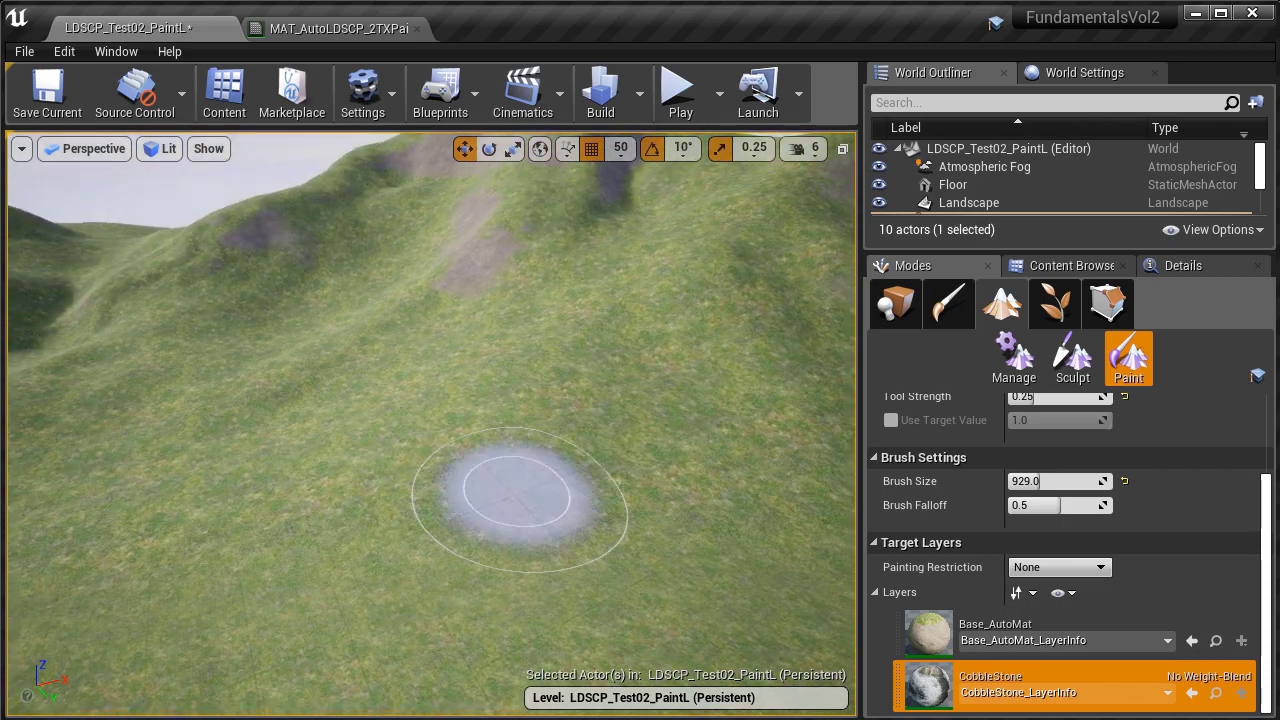
pyautogui.press('F11')
pyautogui.moveTo(565, 460)
pyautogui.mouseDown()
pyautogui.moveTo(517, 472)
pyautogui.moveTo(514, 492)
pyautogui.moveTo(604, 500)
pyautogui.mouseUp()
pyautogui.moveTo(604, 500)
pyautogui.mouseDown(button='right')
pyautogui.moveTo(602, 545)
pyautogui.moveTo(603, 510)
pyautogui.moveTo(586, 552)
pyautogui.mouseUp(button='right')
pyautogui.press('s')
pyautogui.press('w')
pyautogui.moveTo(574, 503); pyautogui.dragTo(648, 564)
pyautogui.moveTo(648, 564); pyautogui.dragTo(614, 426, button='right')
pyautogui.press('s')
pyautogui.moveTo(522, 375)
pyautogui.mouseDown()
pyautogui.moveTo(646, 371)
pyautogui.moveTo(932, 289)
pyautogui.moveTo(574, 366)
pyautogui.moveTo(674, 366)
pyautogui.moveTo(891, 306)
pyautogui.mouseUp()
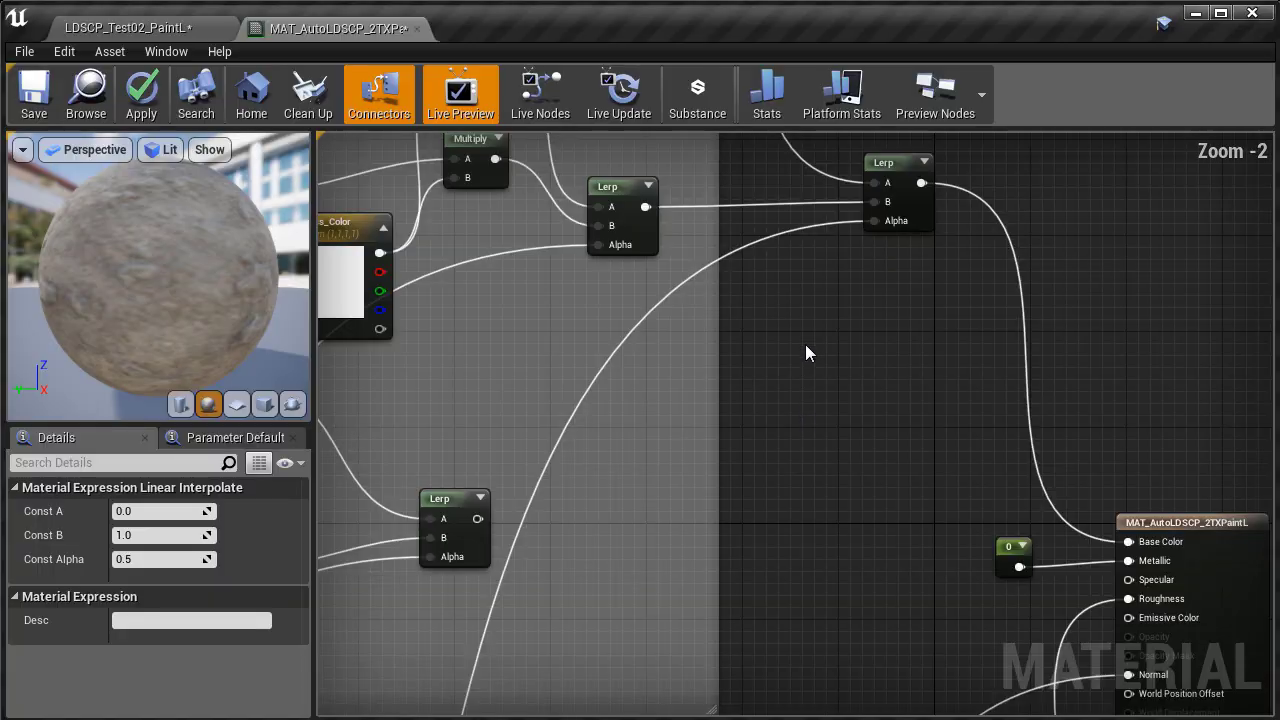
# - Add a LandscapeLayerBlend node to the MAT_AutoLDSCP_2TXPaintL material graph
pyautogui.scroll(2, 805, 344)
pyautogui.moveTo(780, 414); pyautogui.dragTo(751, 466, button='right')
pyautogui.rightClick(752, 467)
pyautogui.write('land')
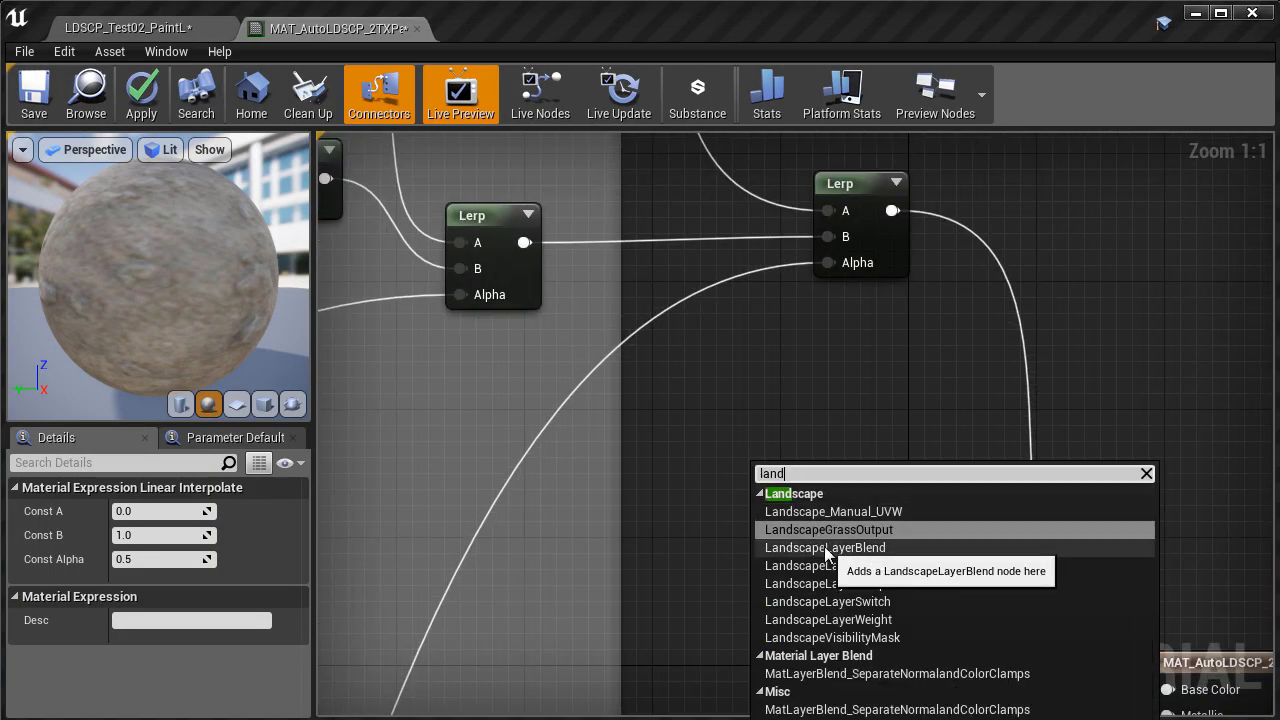
pyautogui.click(825, 550)
pyautogui.moveTo(963, 452); pyautogui.dragTo(731, 359, button='right')
pyautogui.click(771, 177)
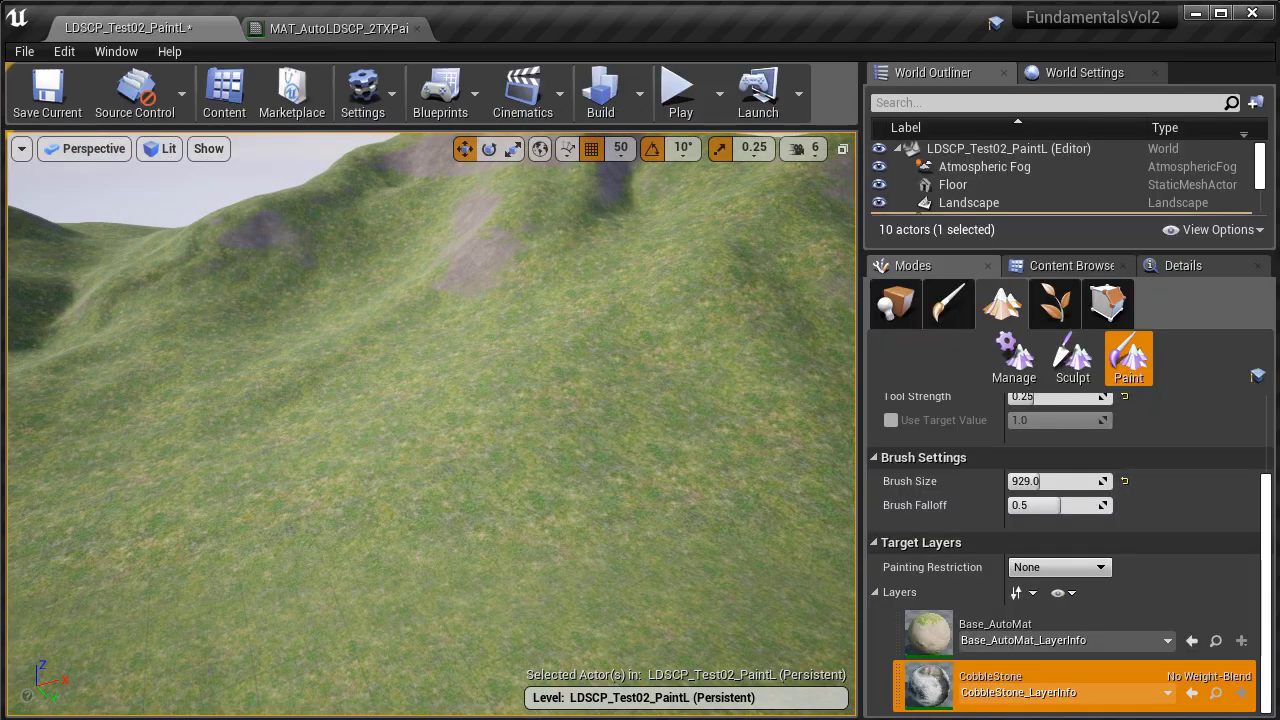
# - Extend the cobblestone patch across the grass with more paint strokes in the full-screen viewport
pyautogui.press('F11')
pyautogui.moveTo(548, 472)
pyautogui.mouseDown()
pyautogui.moveTo(508, 463)
pyautogui.moveTo(518, 472)
pyautogui.moveTo(474, 520)
pyautogui.moveTo(577, 534)
pyautogui.mouseUp()
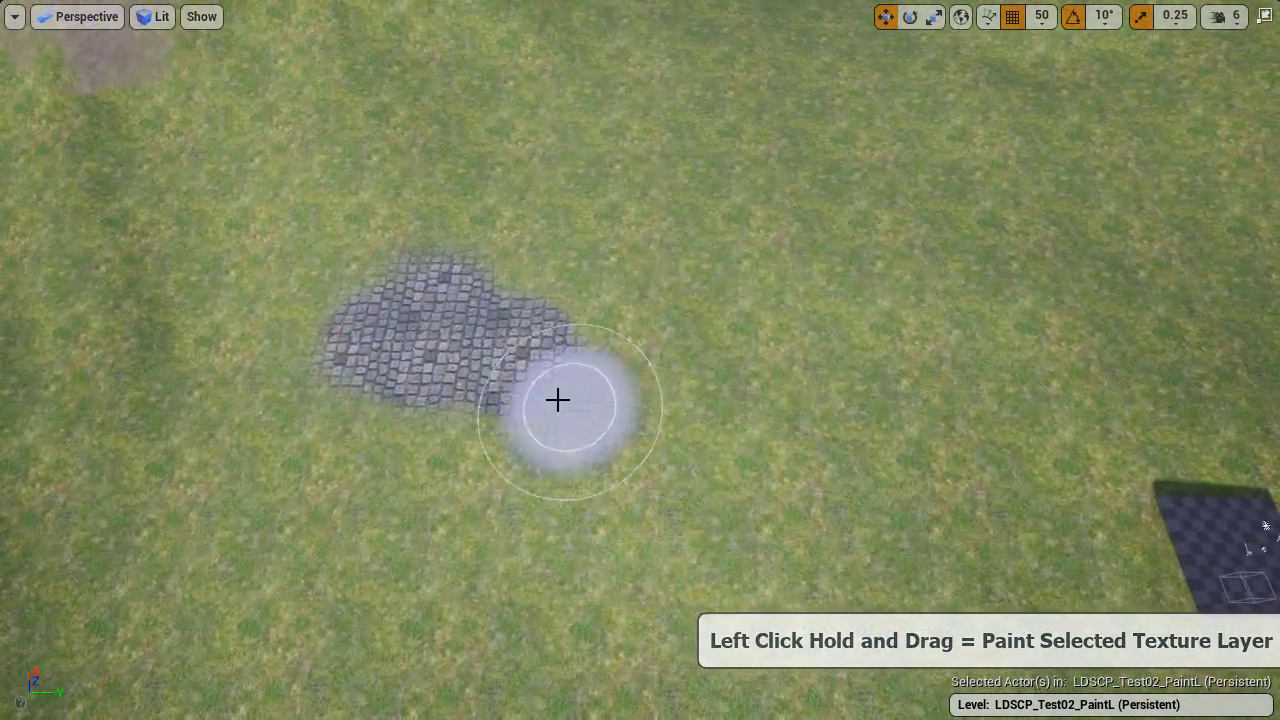
pyautogui.moveTo(557, 400)
pyautogui.mouseDown()
pyautogui.moveTo(877, 286)
pyautogui.moveTo(523, 366)
pyautogui.moveTo(889, 306)
pyautogui.moveTo(904, 336)
pyautogui.mouseUp()
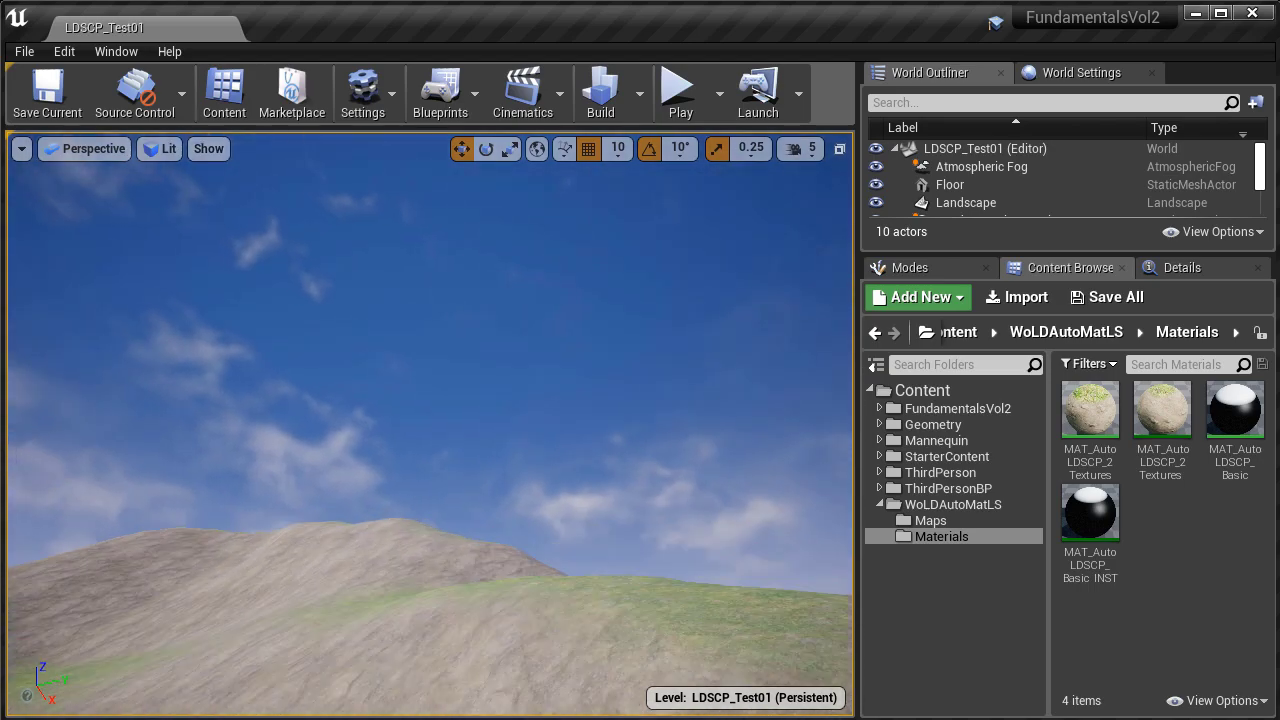
# - Examine how rock, dirt and grass blend on the slopes of the LDSCP_Test01 landscape
pyautogui.moveTo(430, 424); pyautogui.dragTo(450, 560, button='right')
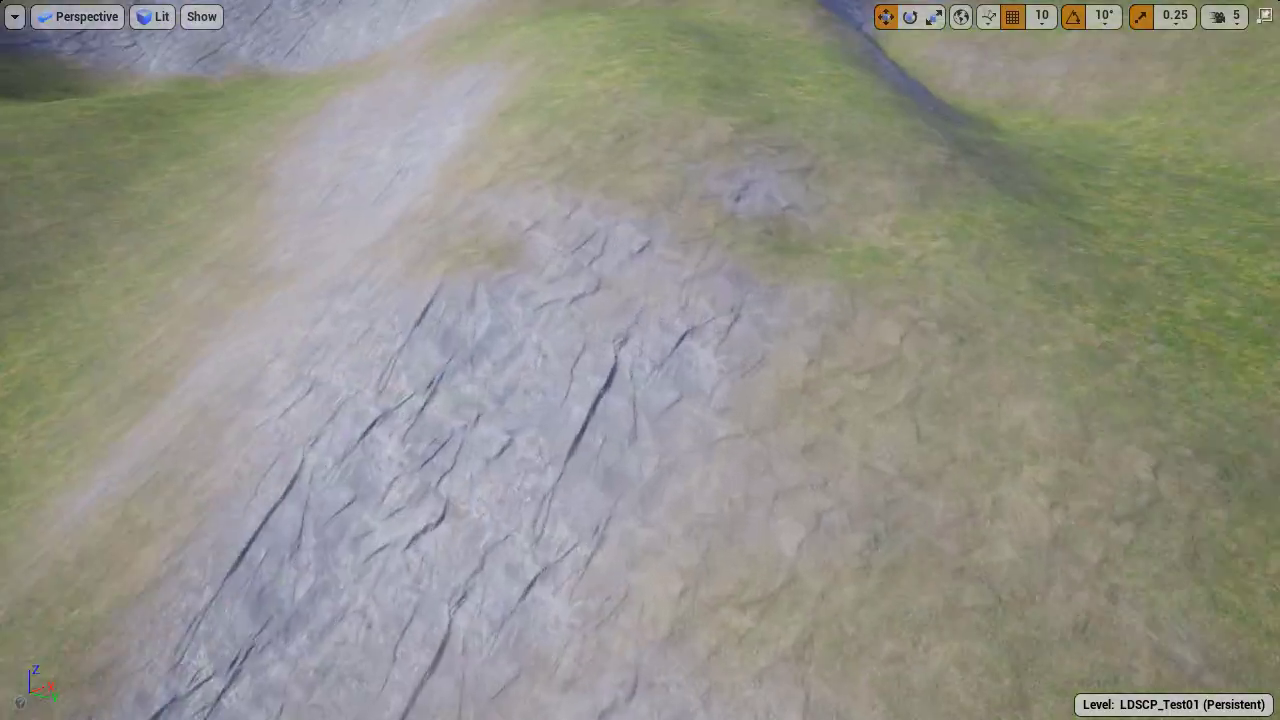
pyautogui.moveTo(640, 360); pyautogui.dragTo(500, 372, button='right')
pyautogui.moveTo(584, 440)
pyautogui.mouseDown(button='right')
pyautogui.moveTo(600, 420)
pyautogui.moveTo(584, 440)
pyautogui.mouseUp(button='right')
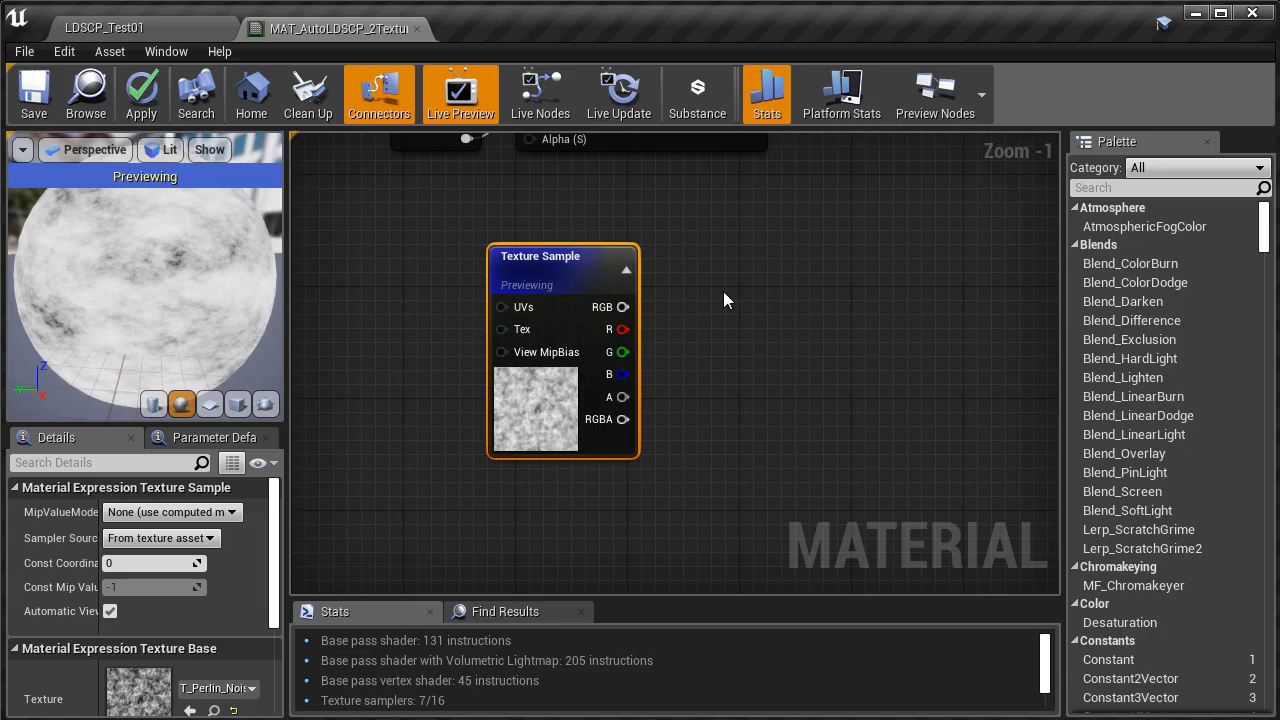
# - Add a Power node beside the noise Texture Sample and place a Constant node below the sample
pyautogui.rightClick(723, 291)
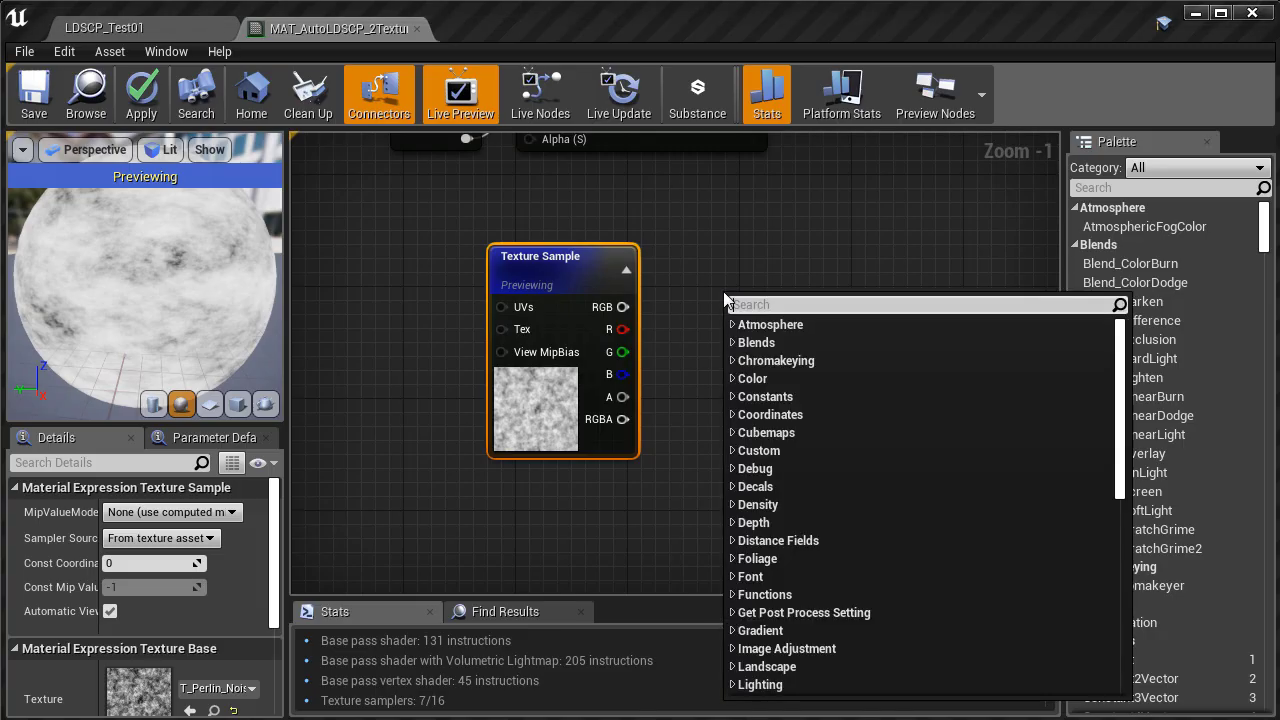
pyautogui.write('power')
pyautogui.click(743, 342)
pyautogui.moveTo(836, 388); pyautogui.dragTo(818, 318, button='right')
pyautogui.moveTo(748, 255); pyautogui.dragTo(761, 310)
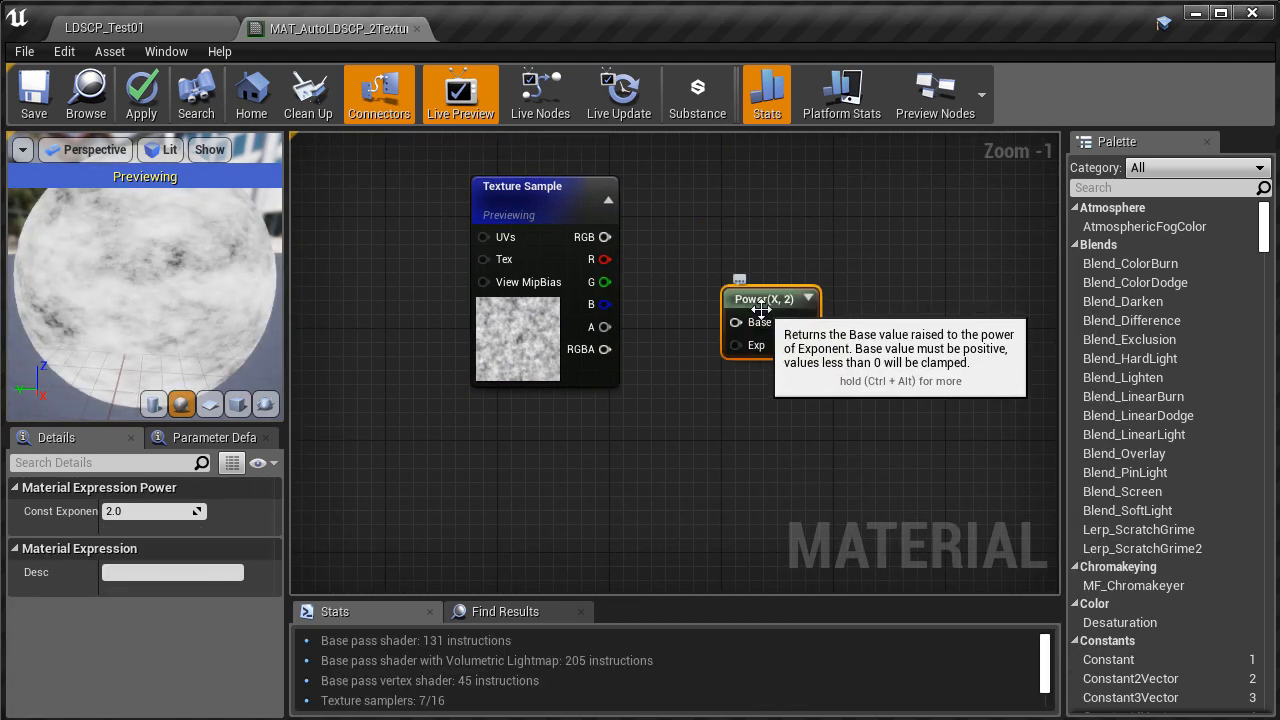
pyautogui.press('1')
pyautogui.click(594, 470)
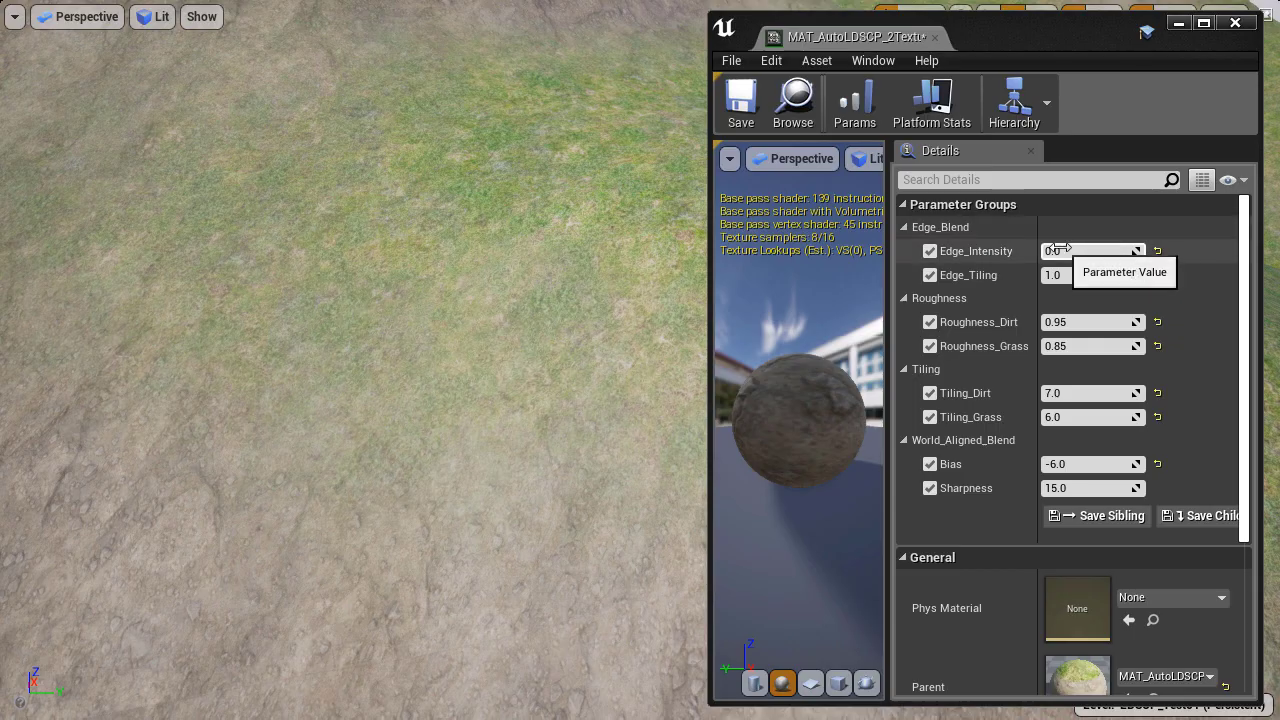
# - Set Edge_Intensity to 1 in the material instance and inspect the grass edges on the slope
pyautogui.click(1060, 248)
pyautogui.write('1')
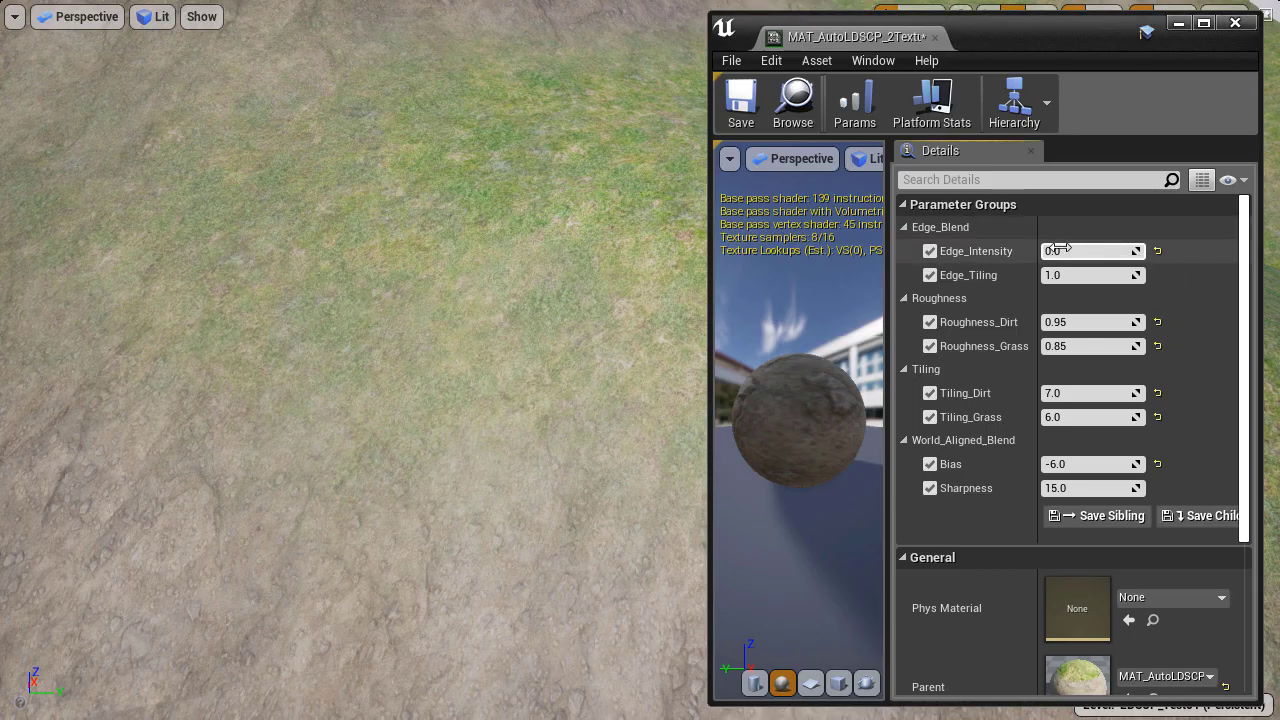
pyautogui.press('Return')
pyautogui.moveTo(469, 315); pyautogui.dragTo(445, 285, button='right')
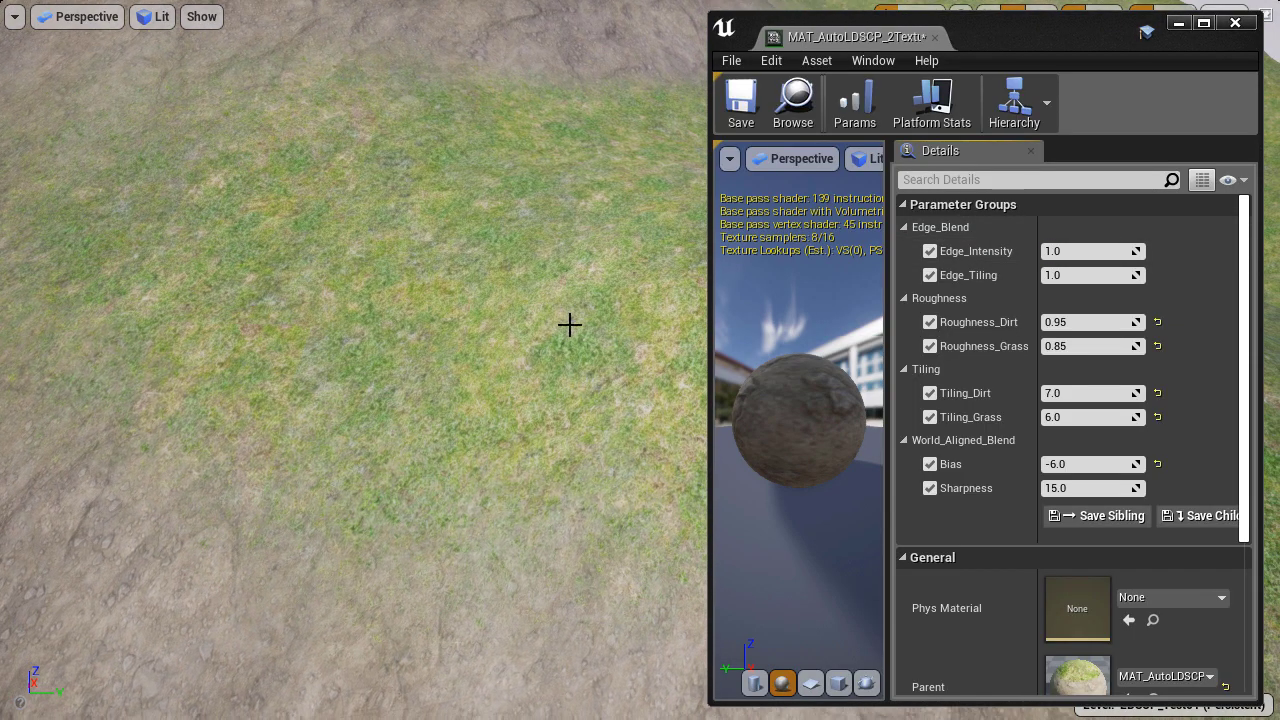
pyautogui.press('Return')
pyautogui.moveTo(560, 375); pyautogui.dragTo(562, 425, button='right')
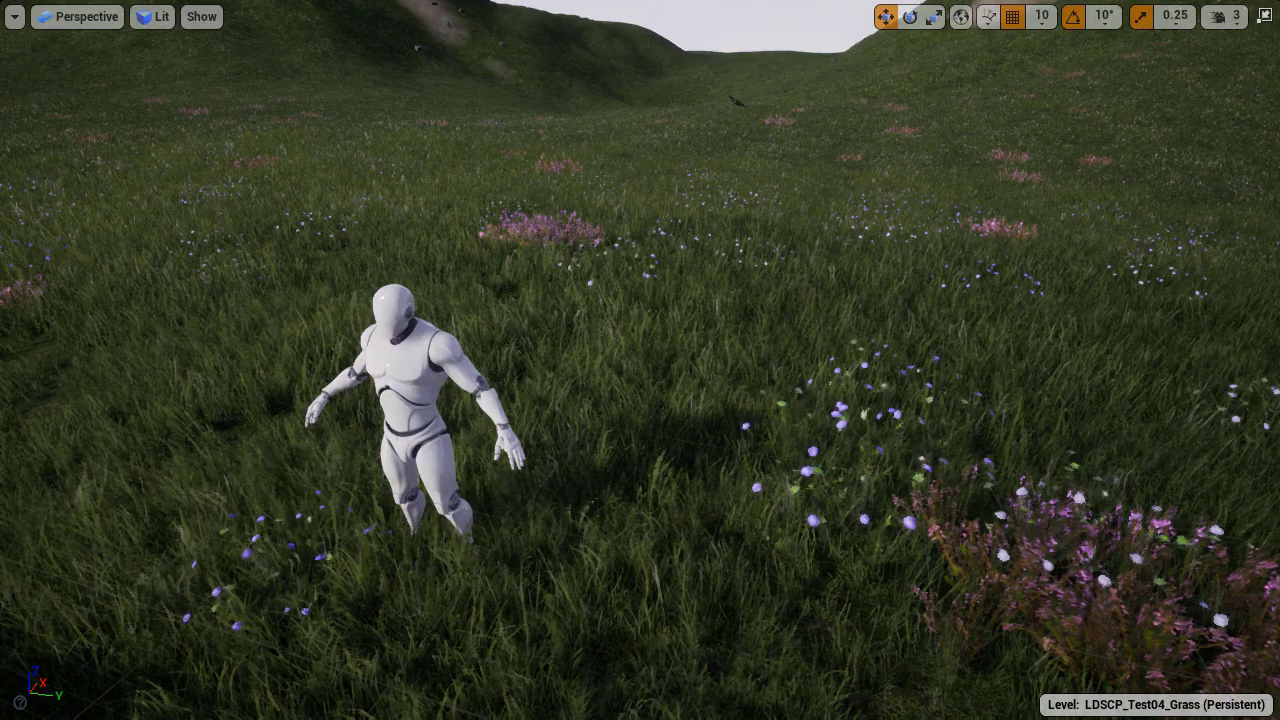
# - Survey the LDSCP_Test04_Grass meadow, play the level and run the character through the flowering grass
pyautogui.moveTo(640, 360); pyautogui.dragTo(478, 64, button='right')
pyautogui.press('w')
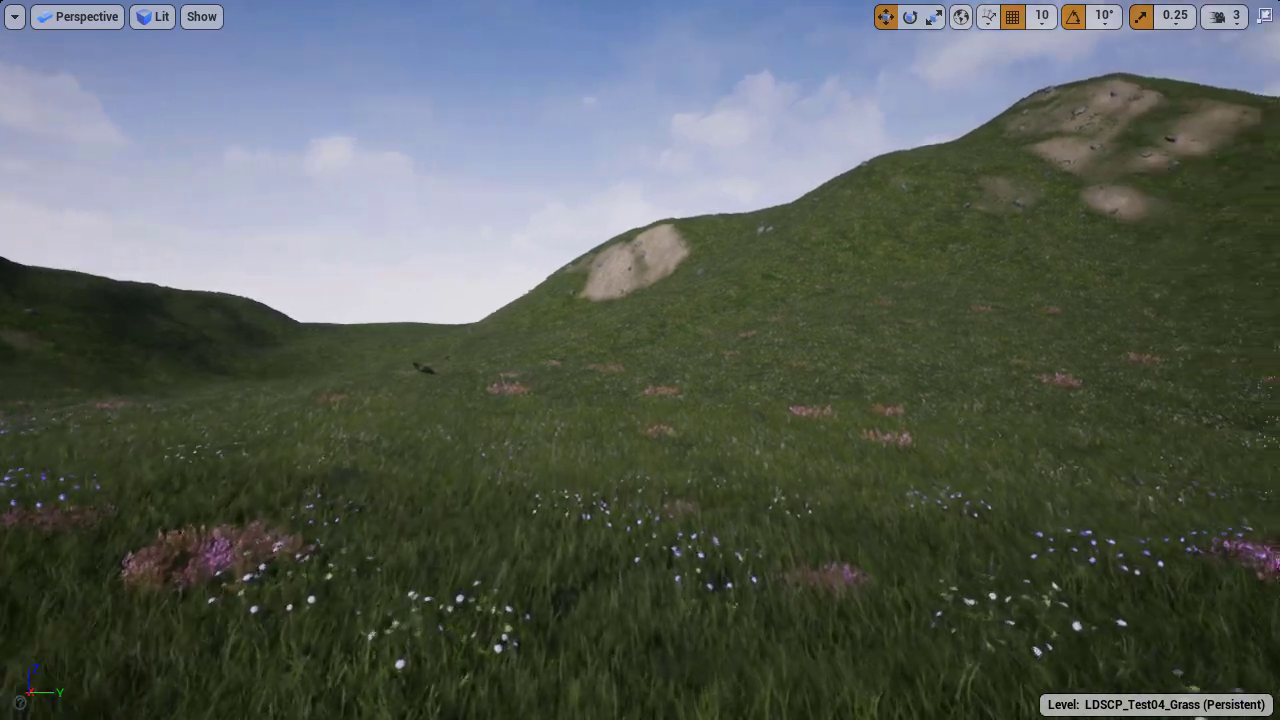
pyautogui.hotkey('alt', 'p')
pyautogui.click(772, 575)
pyautogui.press('w')
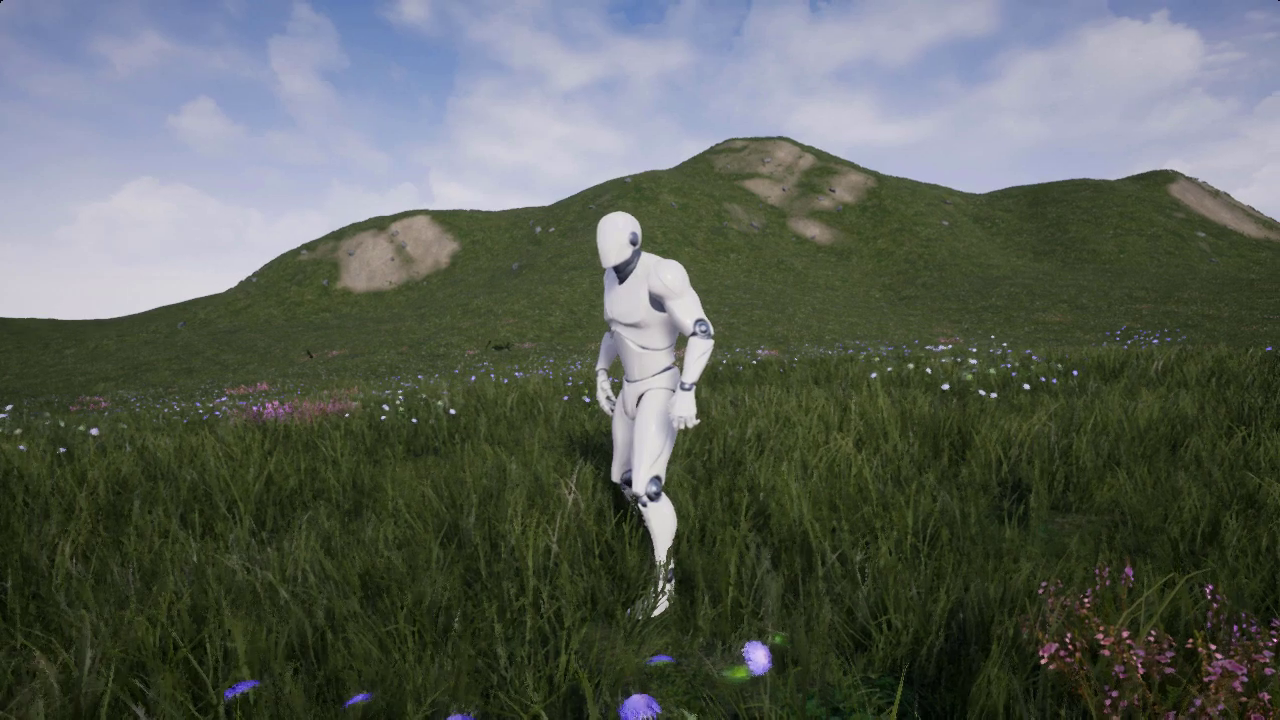
pyautogui.press('s')
pyautogui.press('a')
pyautogui.press('w')
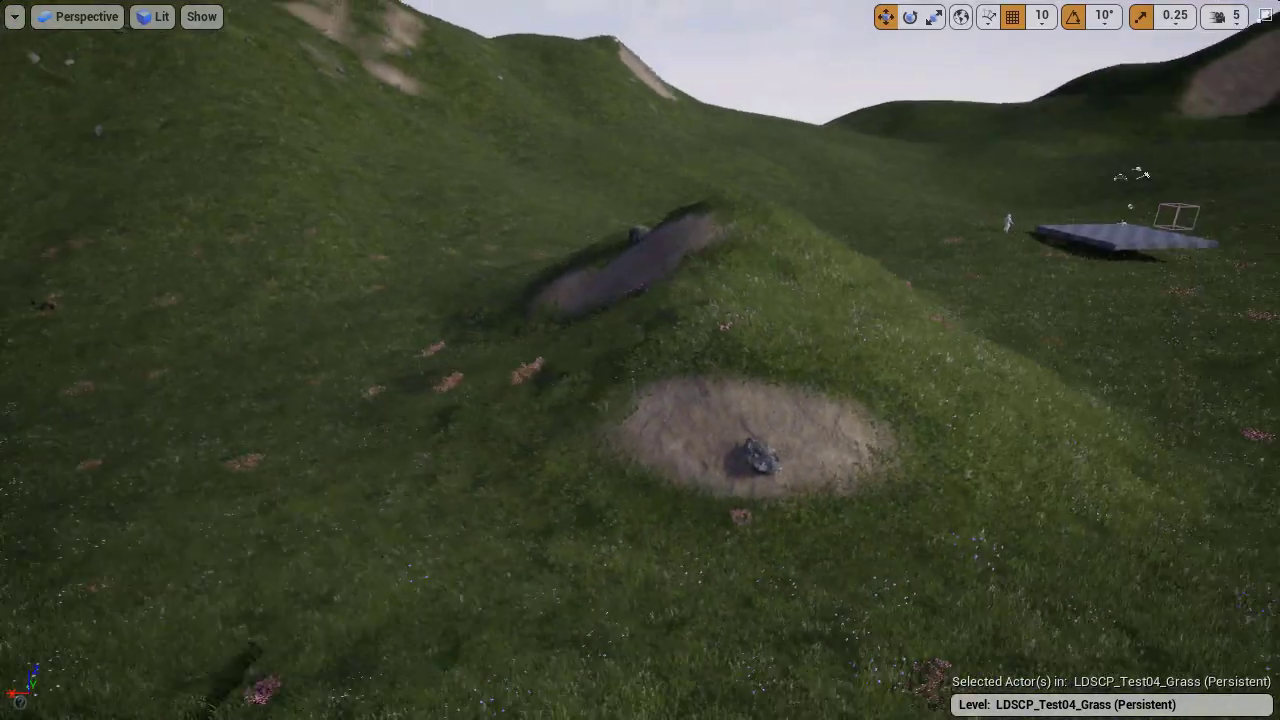
# - Sculpt the grassy terrain around the small mound with several brush strokes
pyautogui.press('s')
pyautogui.moveTo(734, 360); pyautogui.dragTo(870, 360, button='right')
pyautogui.moveTo(637, 347)
pyautogui.mouseDown()
pyautogui.moveTo(389, 397)
pyautogui.moveTo(874, 383)
pyautogui.moveTo(357, 473)
pyautogui.mouseUp()
pyautogui.moveTo(629, 417)
pyautogui.mouseDown()
pyautogui.moveTo(957, 366)
pyautogui.moveTo(1014, 383)
pyautogui.mouseUp()
pyautogui.press('w')
pyautogui.moveTo(1014, 383)
pyautogui.mouseDown(button='right')
pyautogui.moveTo(1070, 395)
pyautogui.moveTo(880, 375)
pyautogui.moveTo(815, 312)
pyautogui.moveTo(930, 328)
pyautogui.moveTo(975, 350)
pyautogui.moveTo(992, 390)
pyautogui.mouseUp(button='right')
pyautogui.press('d')
pyautogui.press('w')
pyautogui.press('s')
pyautogui.press('a')
pyautogui.press('s')
pyautogui.moveTo(906, 397)
pyautogui.mouseDown()
pyautogui.moveTo(1006, 426)
pyautogui.moveTo(791, 386)
pyautogui.mouseUp()
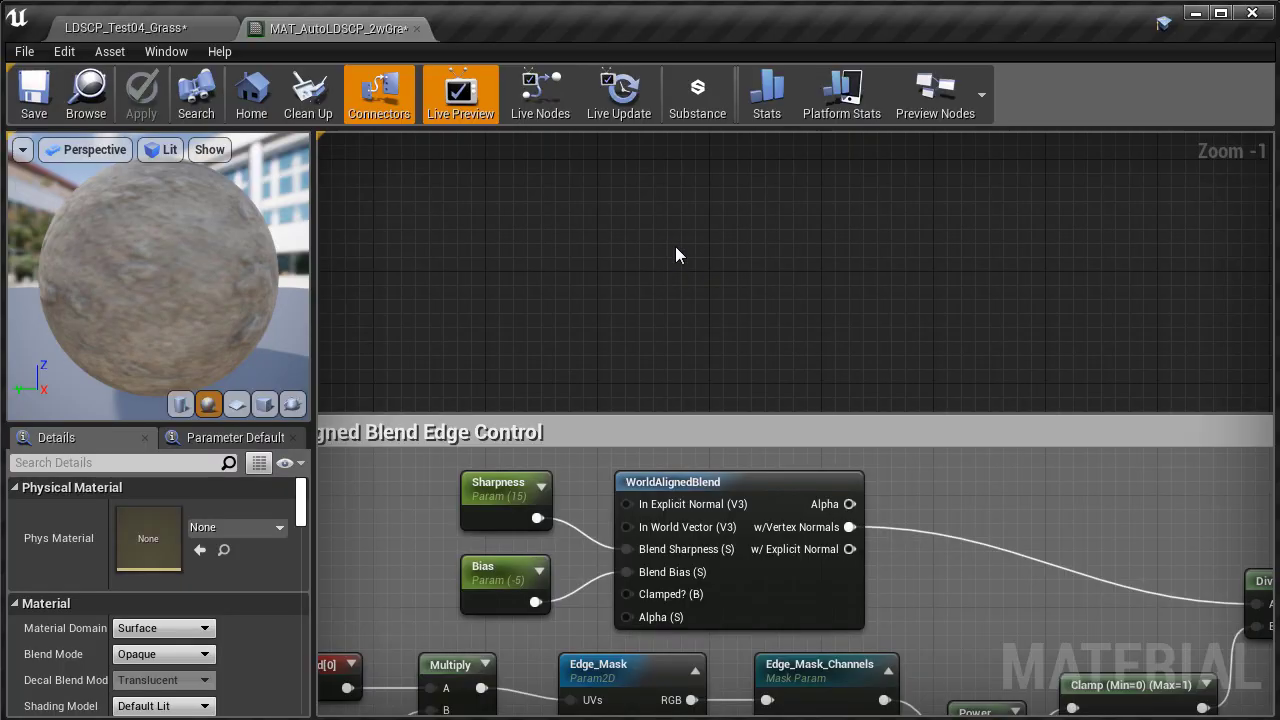
# - Add a LandscapeGrassOutput node above the Blend Edge Control group and close the Stats display
pyautogui.rightClick(697, 265)
pyautogui.write('grass')
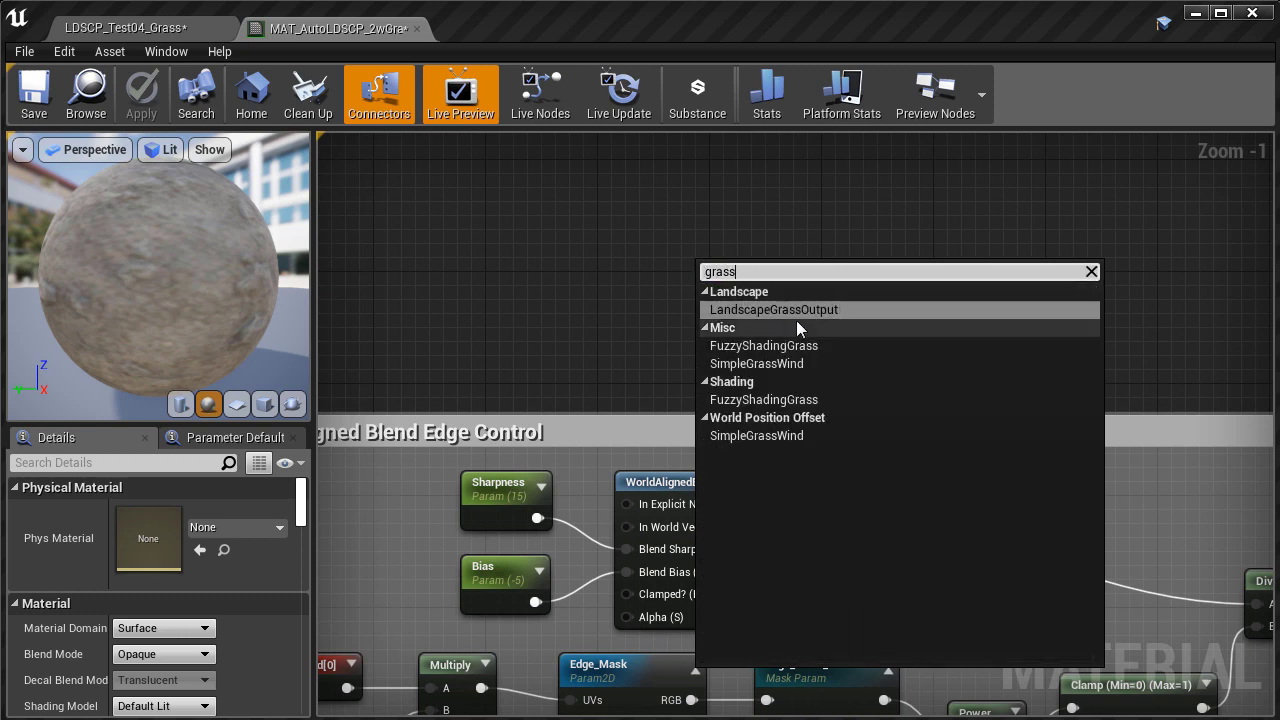
pyautogui.click(804, 310)
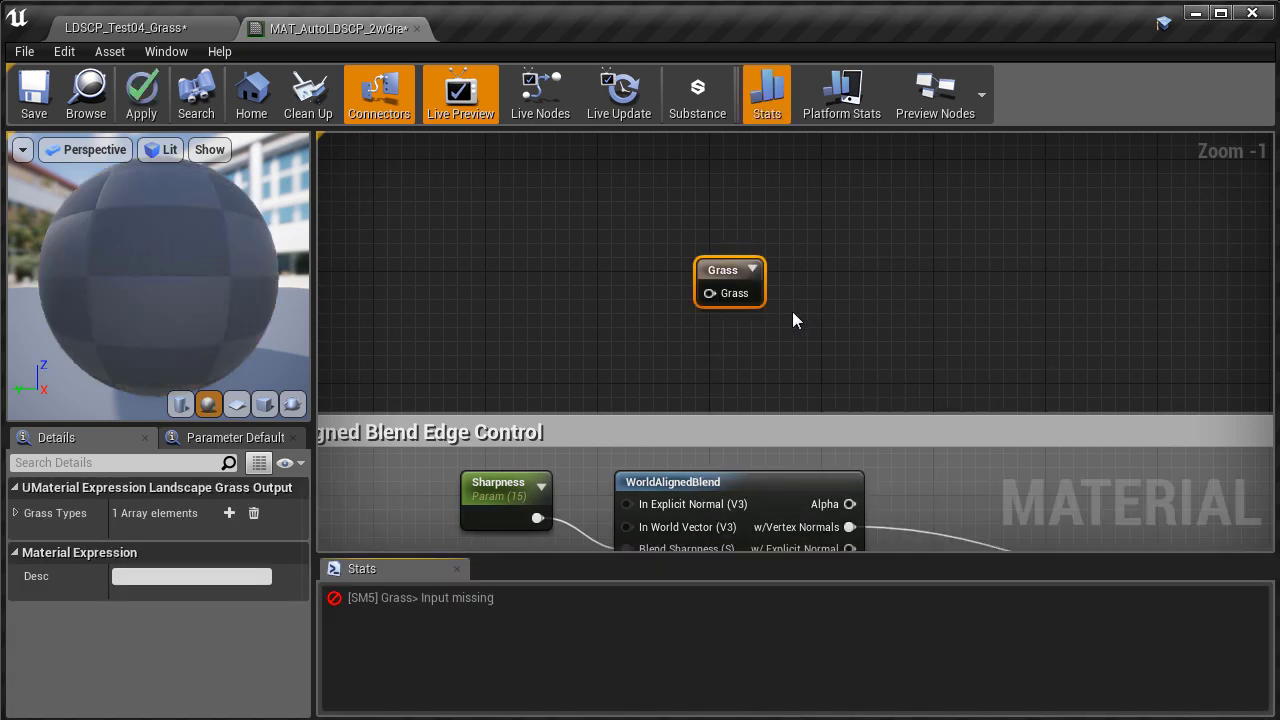
pyautogui.click(457, 570)
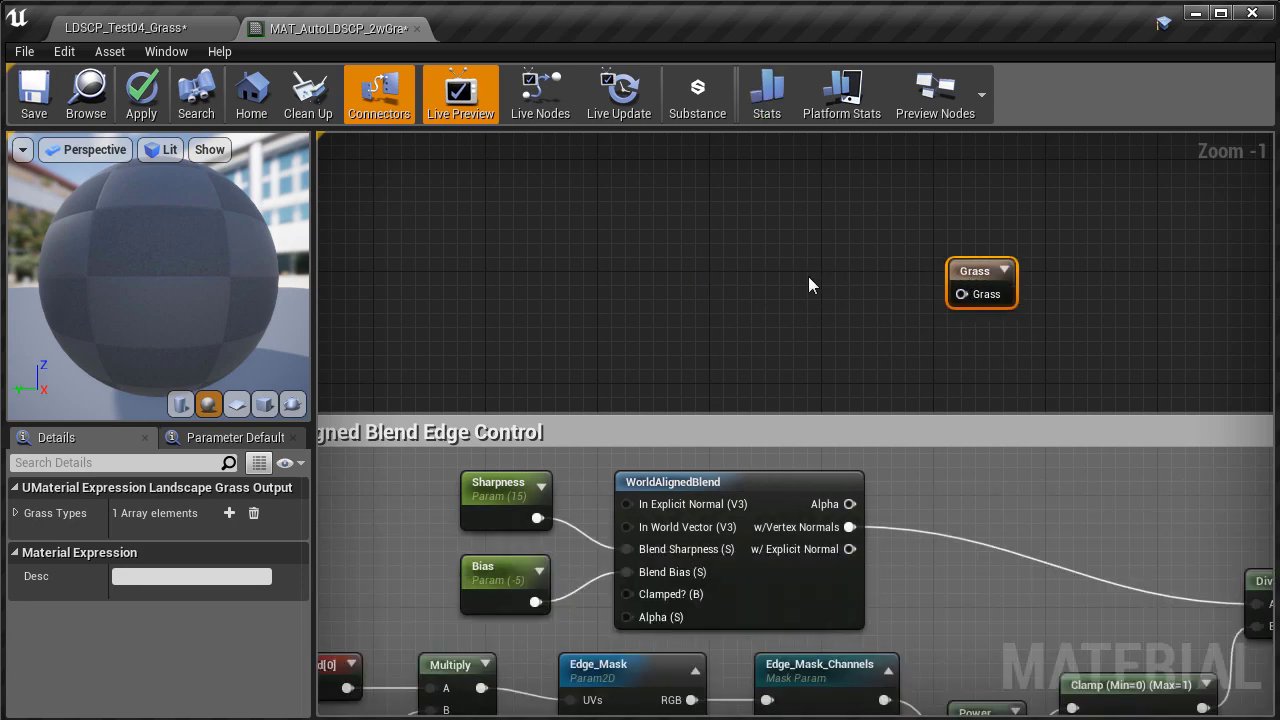
# - Add a LandscapeLayerSample node to the empty graph area beside the Grass node
pyautogui.moveTo(809, 278); pyautogui.dragTo(695, 287, button='right')
pyautogui.rightClick(511, 241)
pyautogui.write('land')
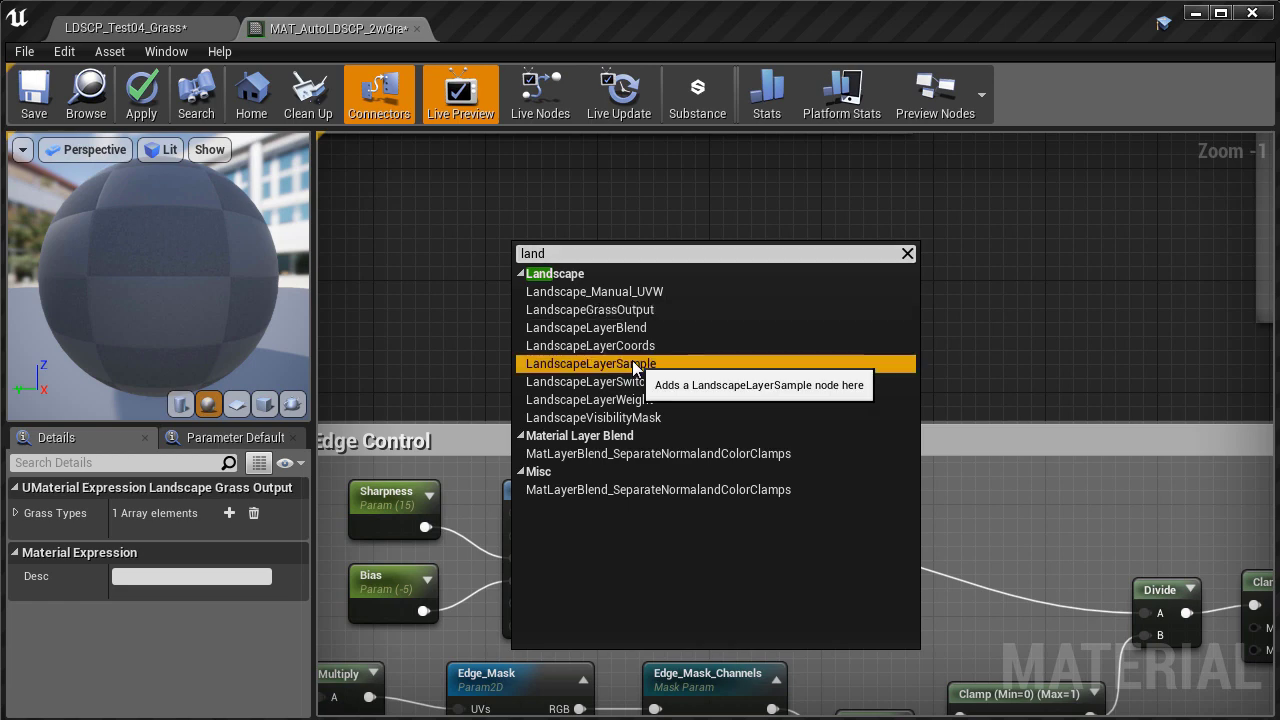
pyautogui.click(632, 364)
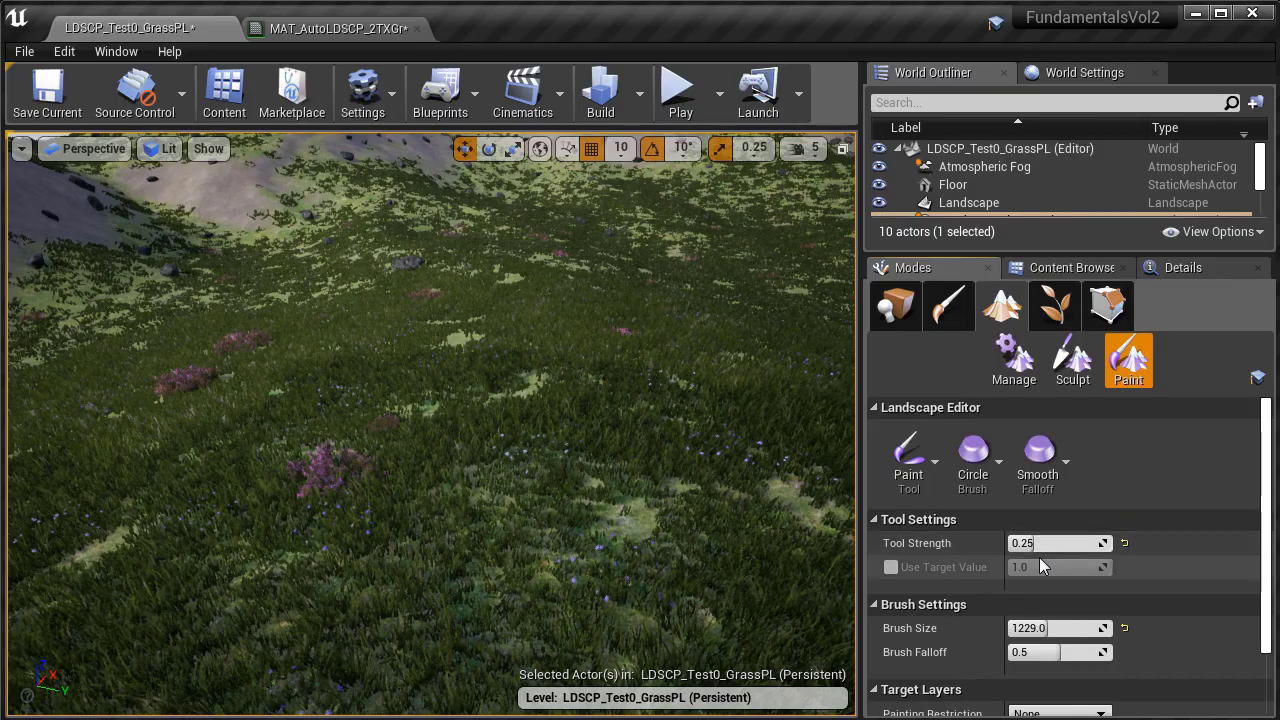
# - Set the landscape paint Tool Strength to 0.3 and choose the CobbleStone target layer
pyautogui.click(1047, 543)
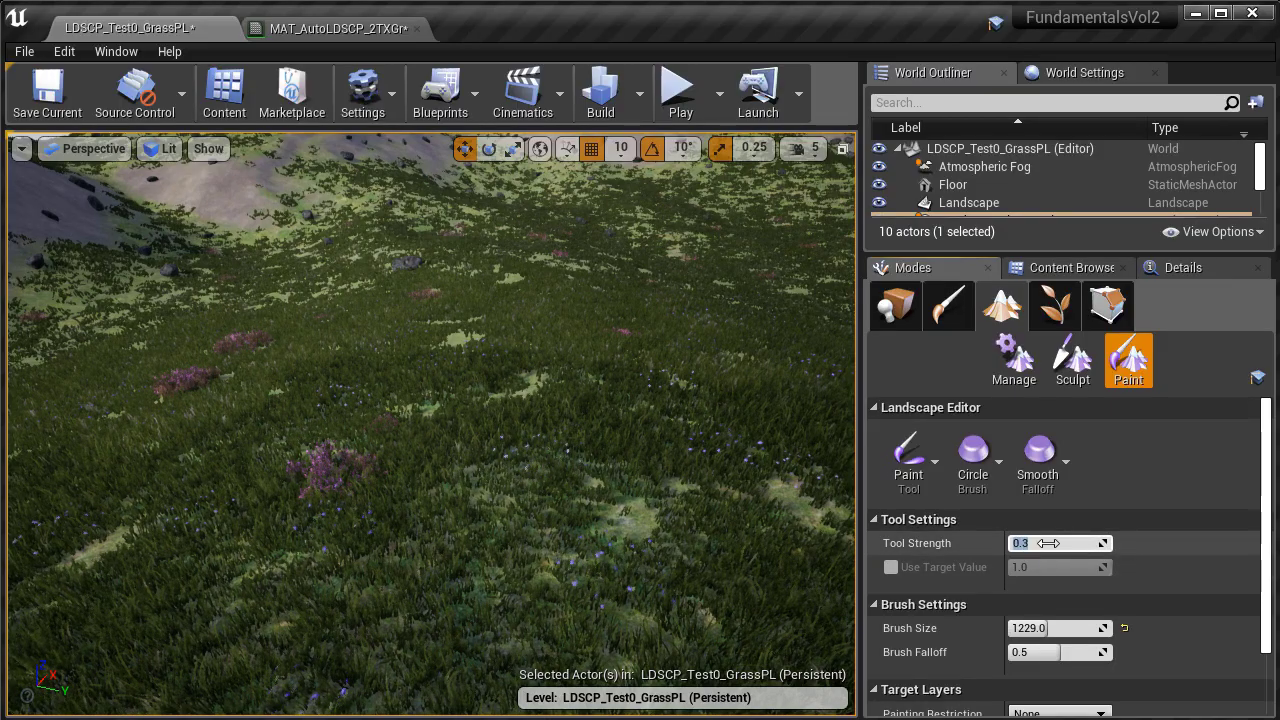
pyautogui.scroll(-3, 1249, 500)
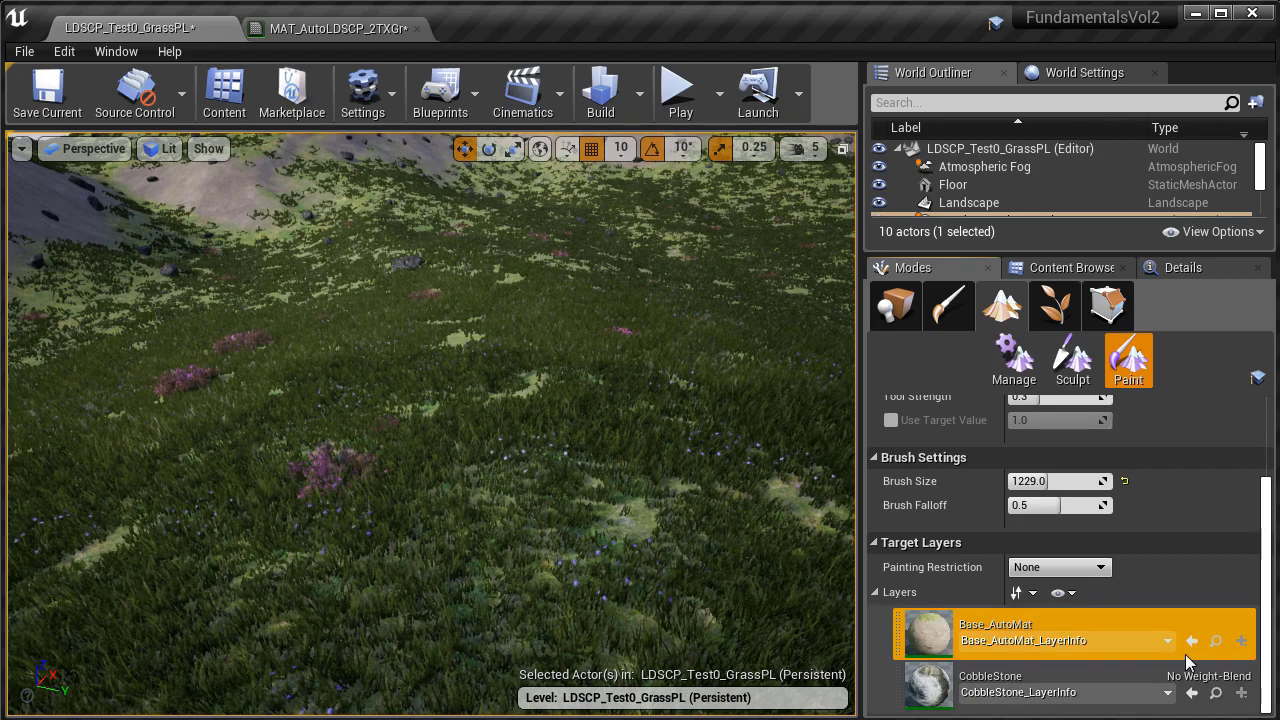
pyautogui.click(1050, 686)
# - Reduce the Brush Size to 695 and paint a CobbleStone patch on the ground
pyautogui.press('[')
pyautogui.press('[')
pyautogui.press('[')
pyautogui.press('[')
pyautogui.press('[')
pyautogui.press('[')
pyautogui.press('[')
pyautogui.press('[')
pyautogui.press('[')
pyautogui.press('[')
pyautogui.press('[')
pyautogui.moveTo(575, 398)
pyautogui.mouseDown(button='right')
pyautogui.moveTo(491, 435)
pyautogui.moveTo(491, 460)
pyautogui.mouseUp(button='right')
pyautogui.moveTo(491, 409)
pyautogui.mouseDown()
pyautogui.moveTo(478, 389)
pyautogui.moveTo(410, 437)
pyautogui.mouseUp()
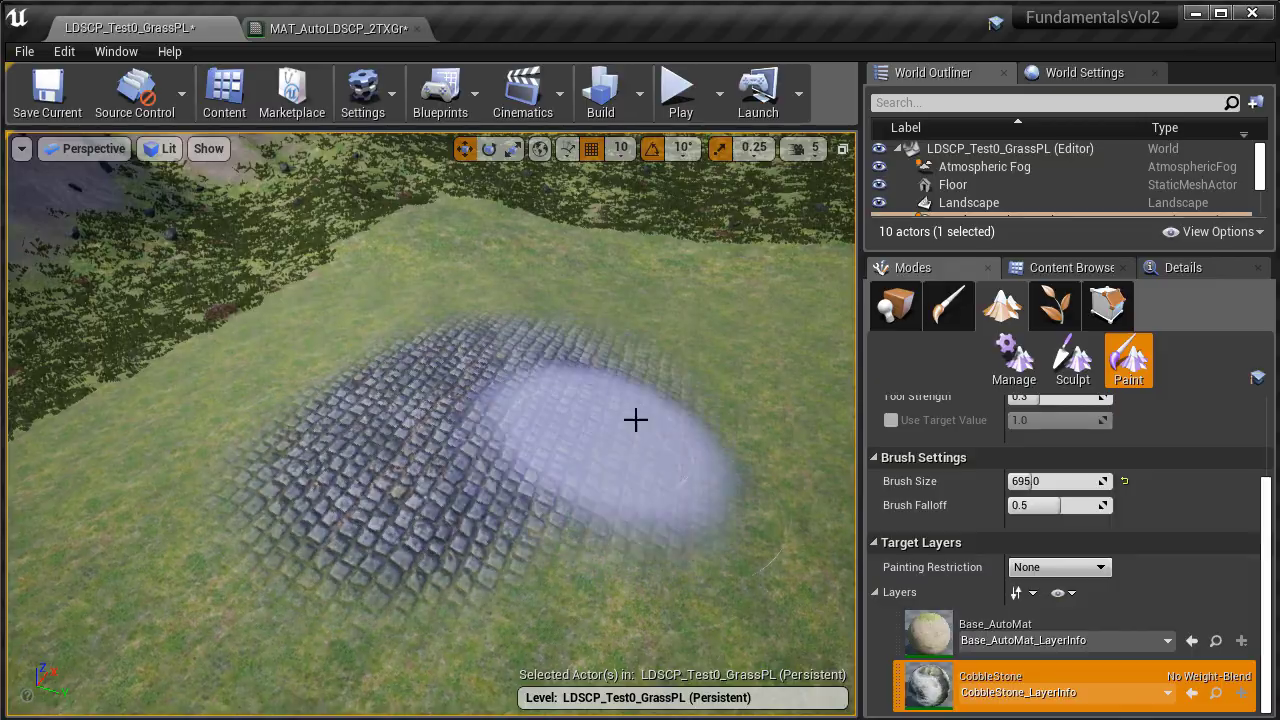
# - Paint several broad CobbleStone strokes across the grass with a Brush Size of 1508
pyautogui.hotkey('shift', '1')
pyautogui.press('w')
pyautogui.moveTo(379, 492)
pyautogui.mouseDown(button='right')
pyautogui.moveTo(379, 530)
pyautogui.moveTo(379, 462)
pyautogui.moveTo(395, 462)
pyautogui.mouseUp(button='right')
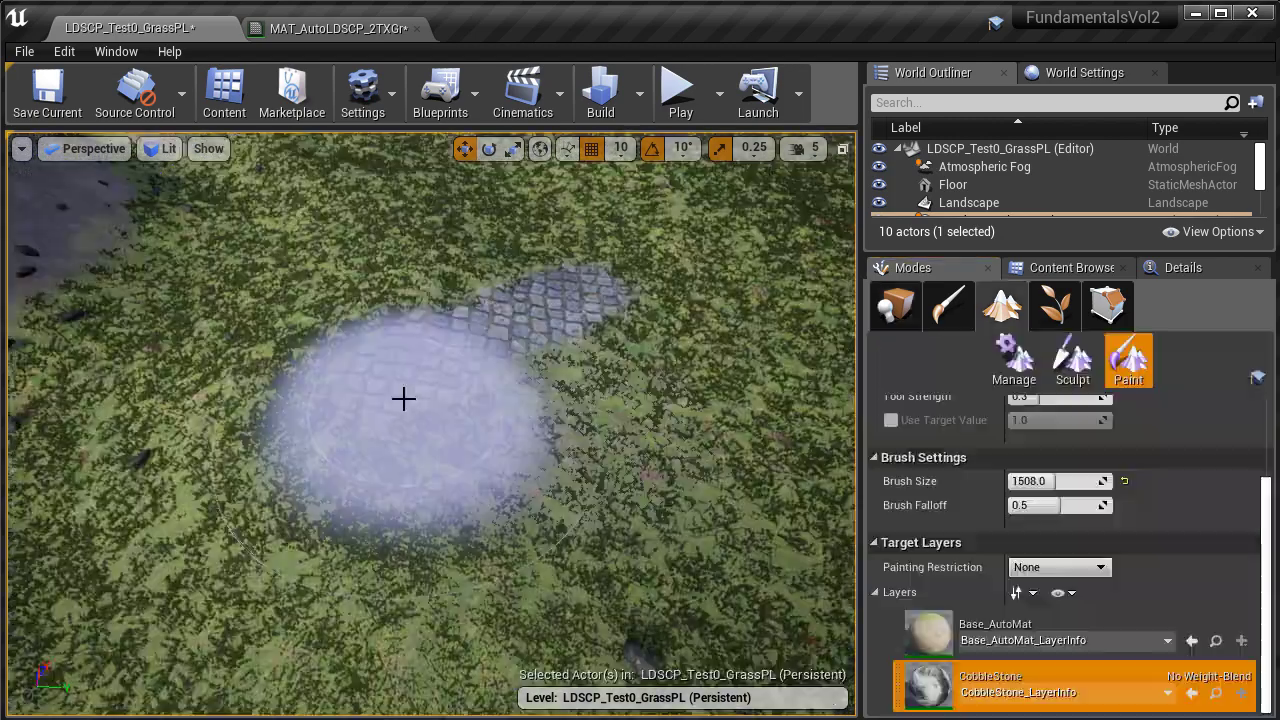
pyautogui.moveTo(403, 398)
pyautogui.mouseDown()
pyautogui.moveTo(403, 383)
pyautogui.moveTo(386, 383)
pyautogui.moveTo(463, 363)
pyautogui.moveTo(622, 274)
pyautogui.mouseUp()
pyautogui.moveTo(578, 236)
pyautogui.mouseDown()
pyautogui.moveTo(580, 286)
pyautogui.moveTo(597, 254)
pyautogui.mouseUp()
pyautogui.moveTo(661, 381)
pyautogui.mouseDown()
pyautogui.moveTo(723, 381)
pyautogui.moveTo(608, 358)
pyautogui.moveTo(957, 314)
pyautogui.mouseUp()
pyautogui.moveTo(620, 354); pyautogui.dragTo(745, 350, button='right')
pyautogui.moveTo(570, 370); pyautogui.dragTo(570, 370, button='right')
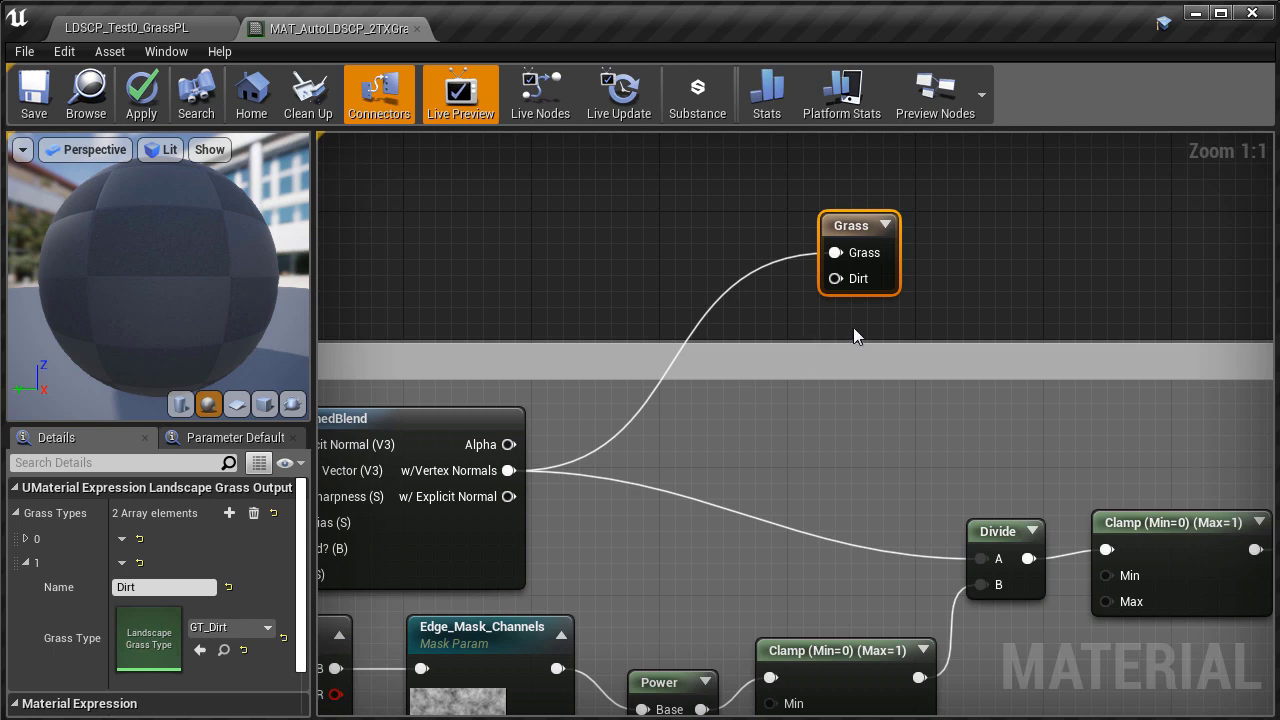
# - Add a OneMinus node below the raised Grass node and feed it from WorldAlignedBlend's w/Vertex Normals output
pyautogui.moveTo(853, 328); pyautogui.dragTo(775, 298, button='right')
pyautogui.moveTo(769, 191); pyautogui.dragTo(781, 163)
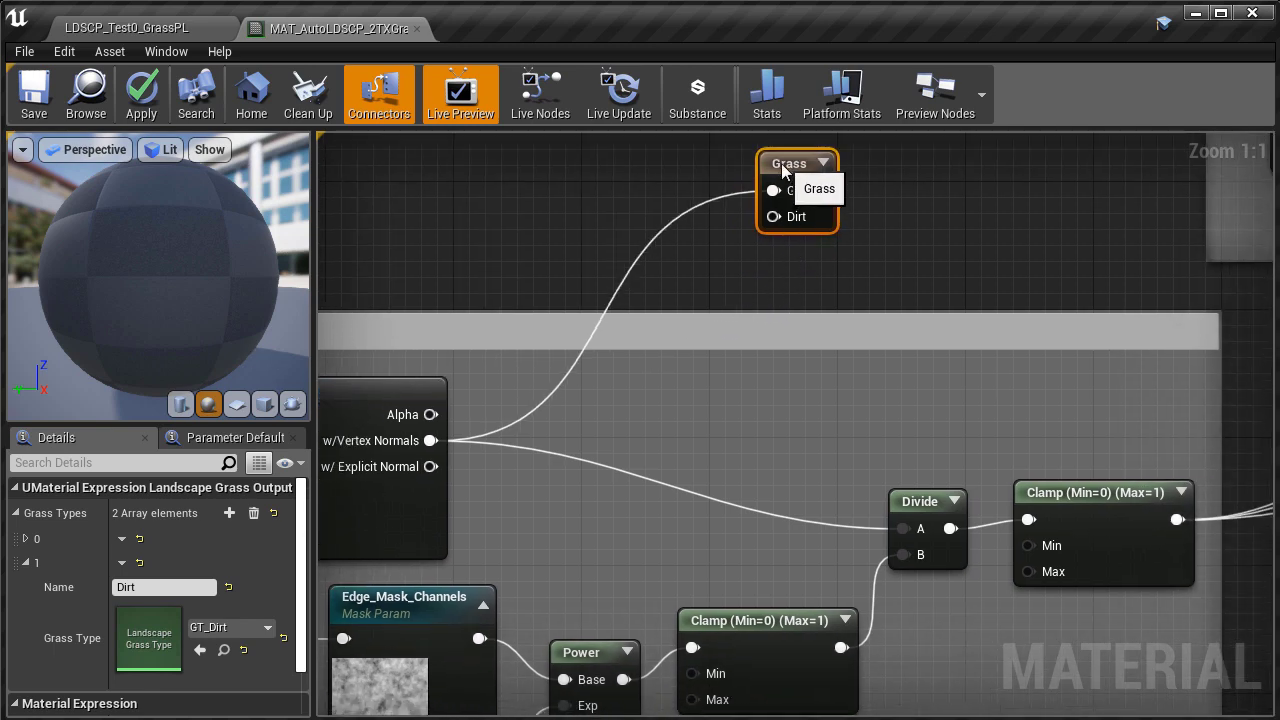
pyautogui.rightClick(726, 264)
pyautogui.write('onem')
pyautogui.click(768, 317)
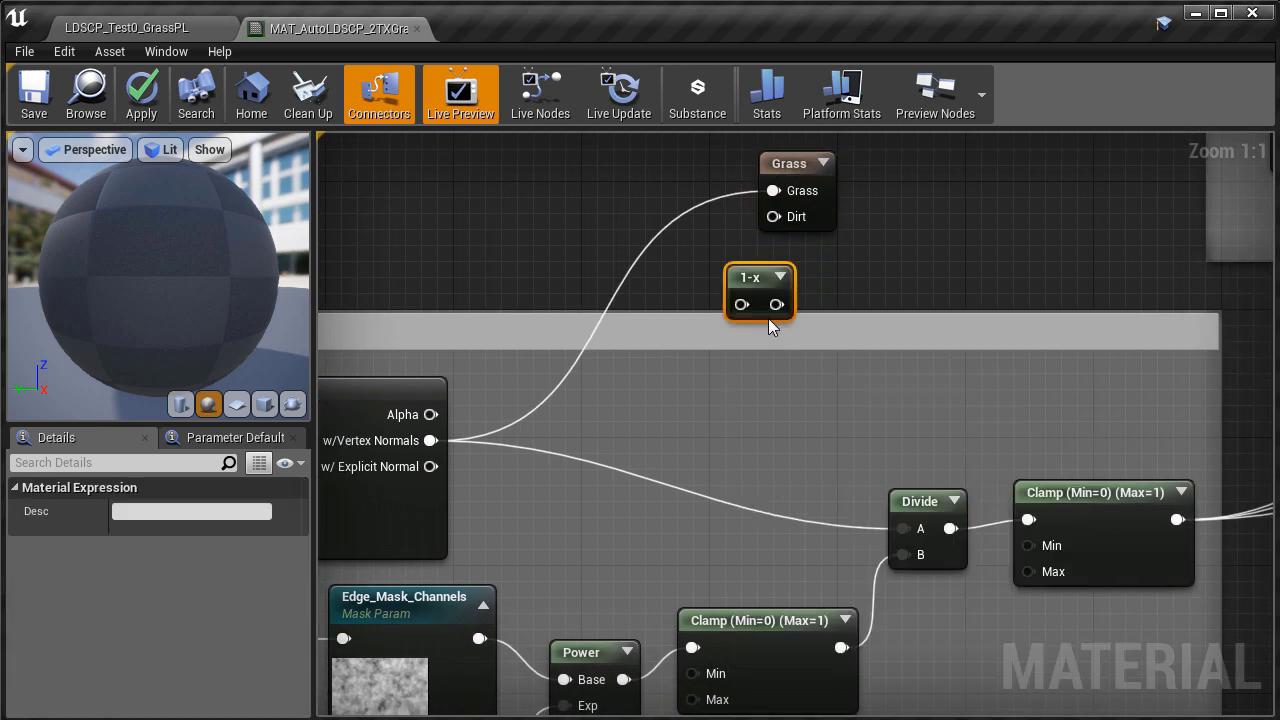
pyautogui.moveTo(856, 266); pyautogui.dragTo(868, 341, button='right')
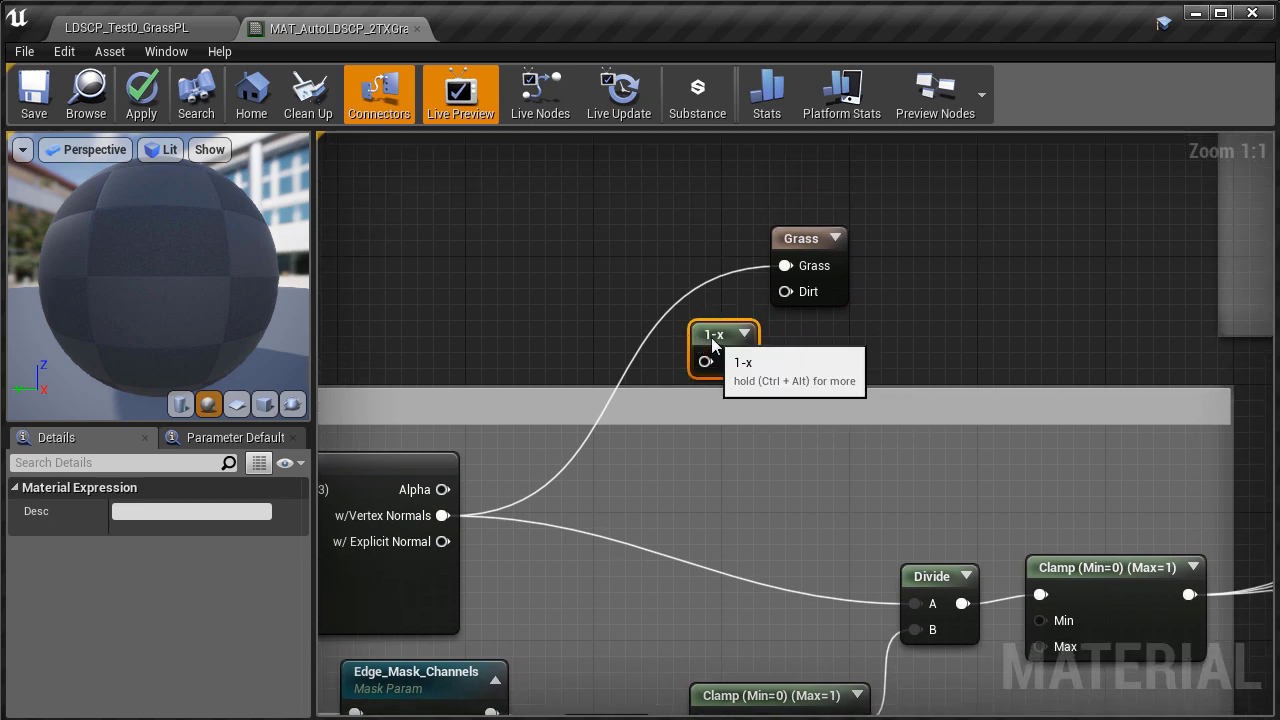
pyautogui.moveTo(441, 515); pyautogui.dragTo(549, 490)
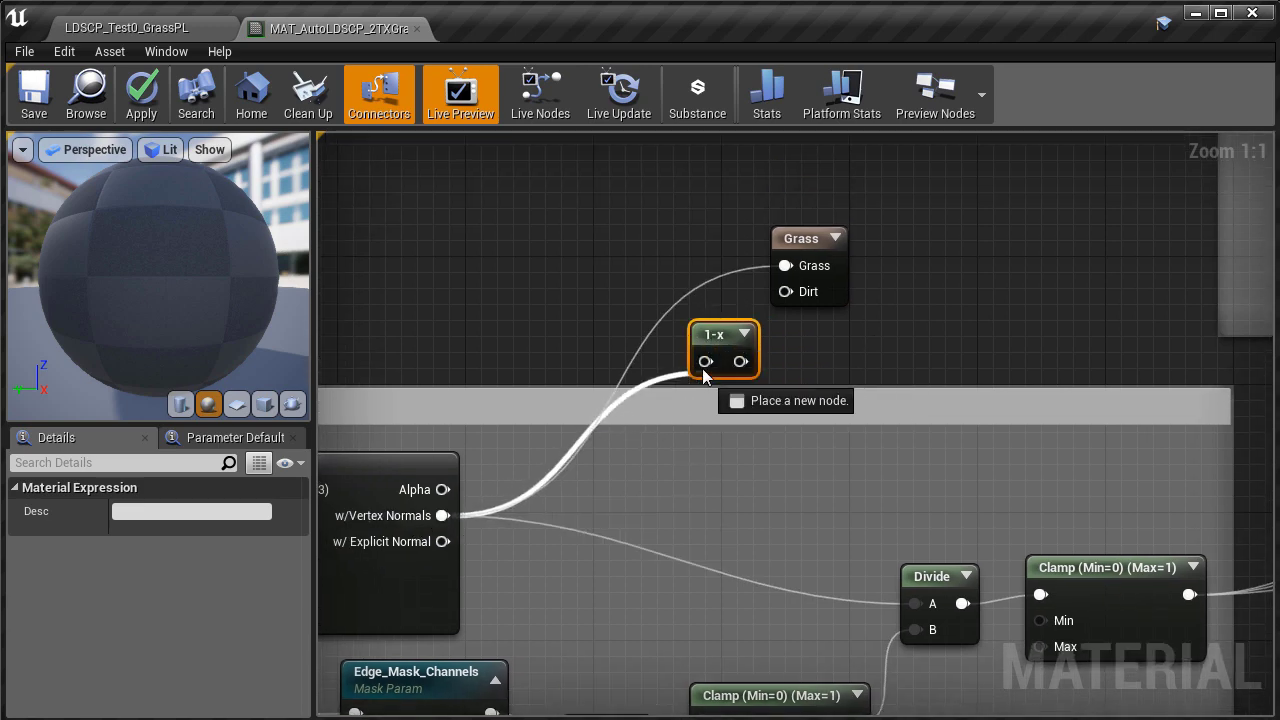
pyautogui.moveTo(704, 378); pyautogui.dragTo(704, 366)
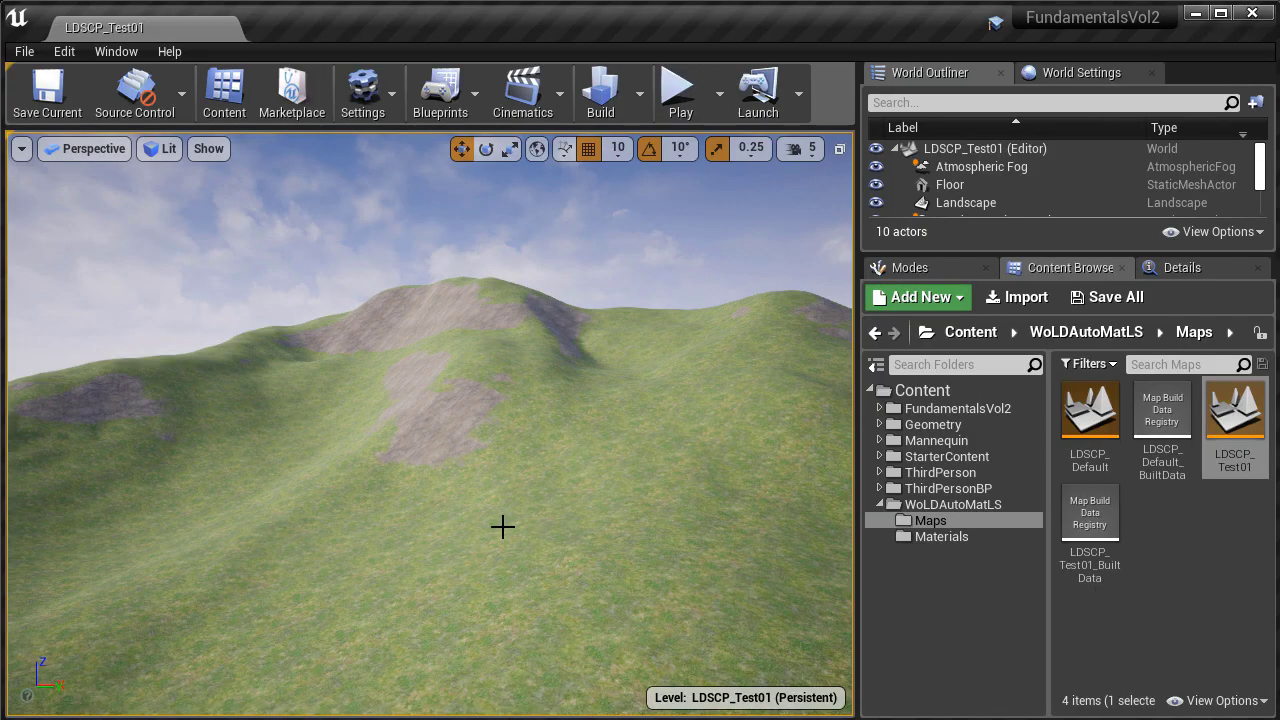
# - Examine the ground texture tiling near and far across the LDSCP_Test01 landscape
pyautogui.moveTo(449, 495); pyautogui.dragTo(844, 493, button='right')
pyautogui.press('w')
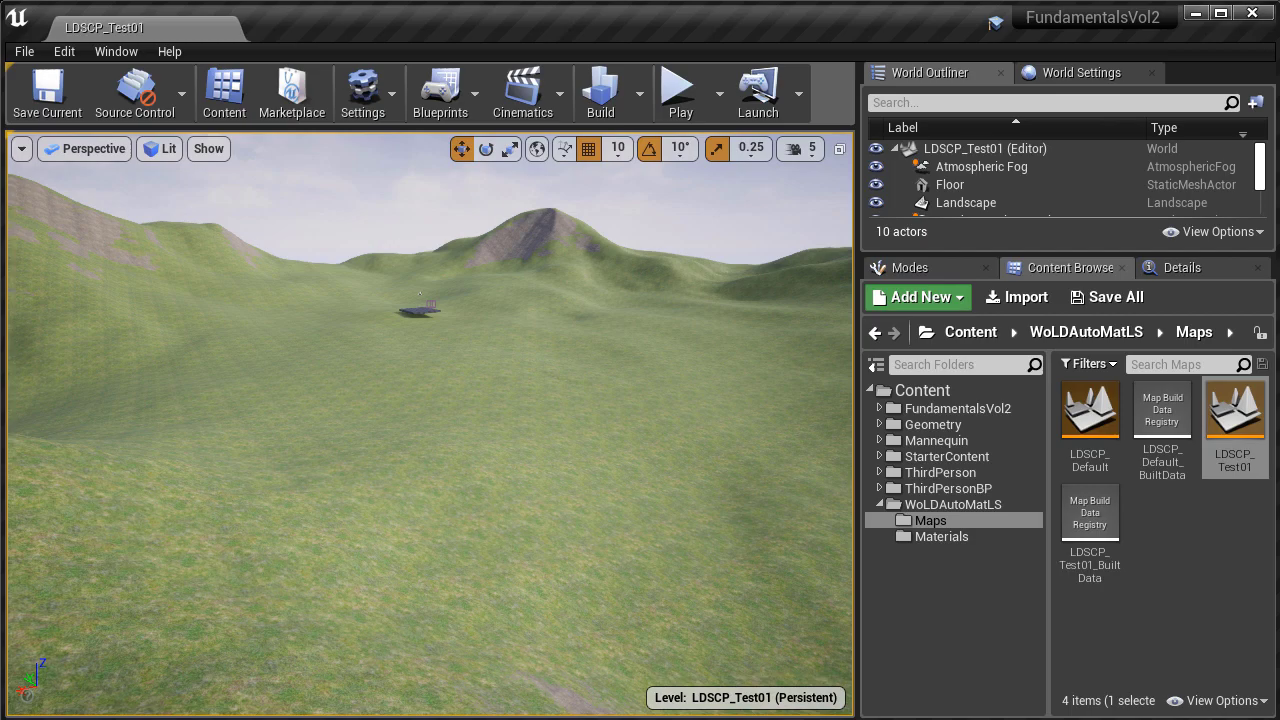
pyautogui.moveTo(449, 495); pyautogui.dragTo(485, 434, button='right')
pyautogui.press('w')
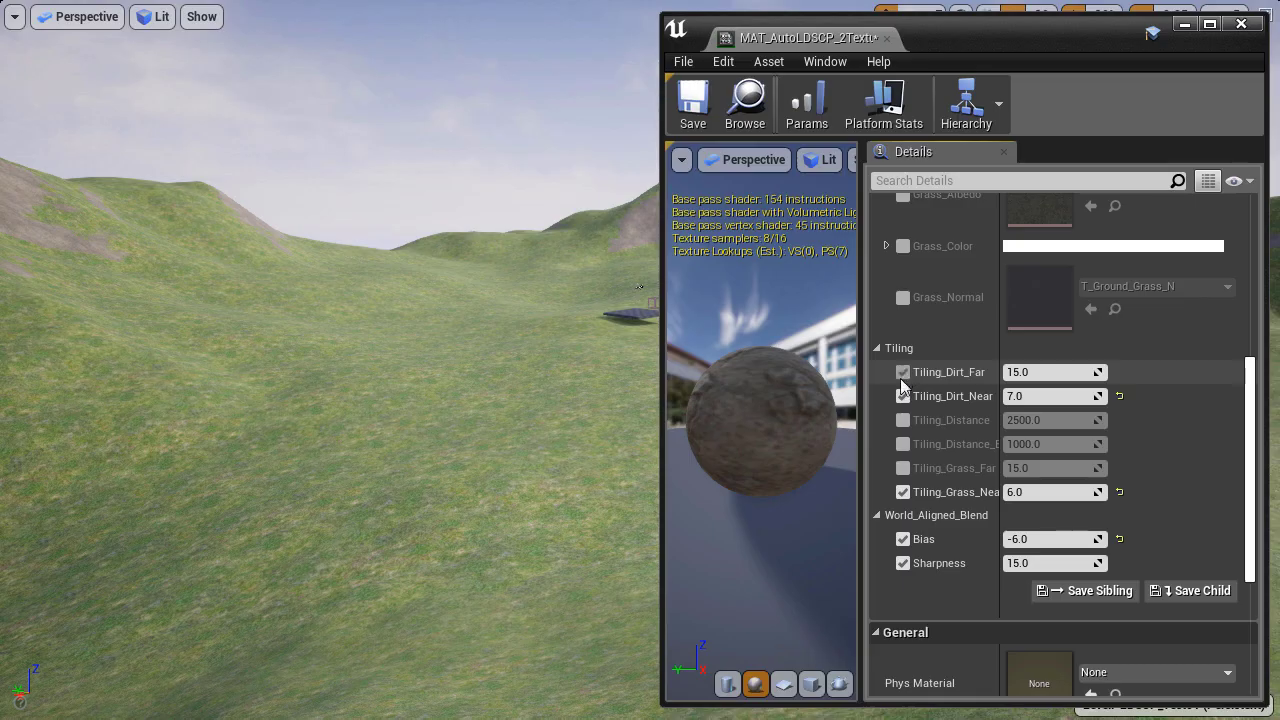
# - Enable the Tiling_Dirt_Far and Tiling_Grass_Far parameters in the material instance and widen the name column
pyautogui.click(903, 372)
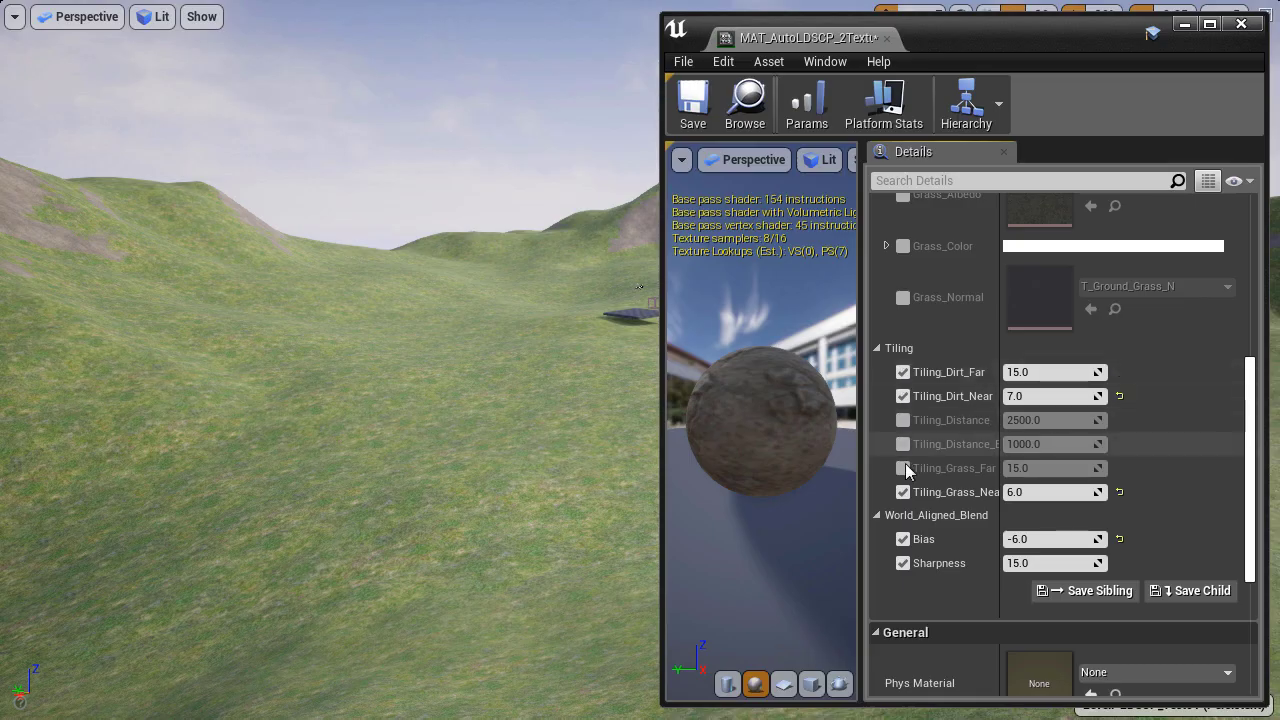
pyautogui.moveTo(998, 455); pyautogui.dragTo(1035, 457)
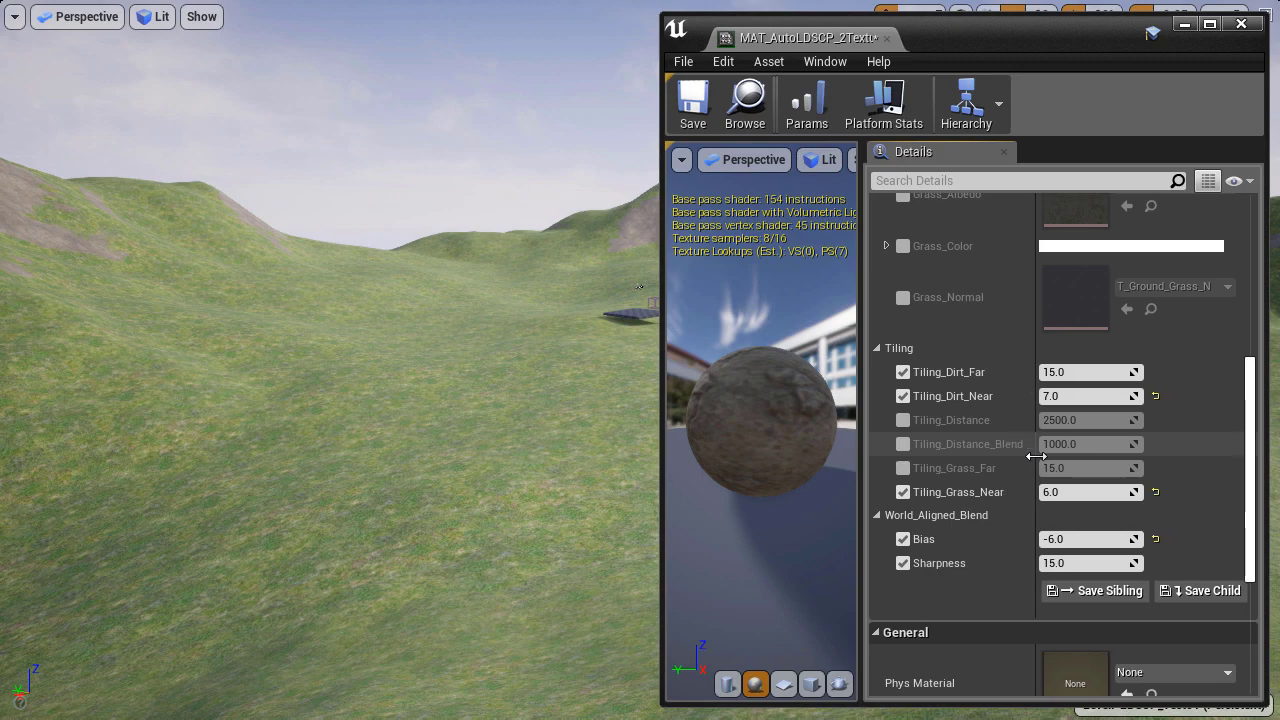
pyautogui.click(905, 466)
pyautogui.moveTo(480, 430); pyautogui.dragTo(455, 446, button='right')
pyautogui.press('w')
pyautogui.moveTo(511, 400)
pyautogui.mouseDown(button='right')
pyautogui.moveTo(420, 396)
pyautogui.moveTo(380, 372)
pyautogui.moveTo(516, 400)
pyautogui.moveTo(508, 409)
pyautogui.mouseUp(button='right')
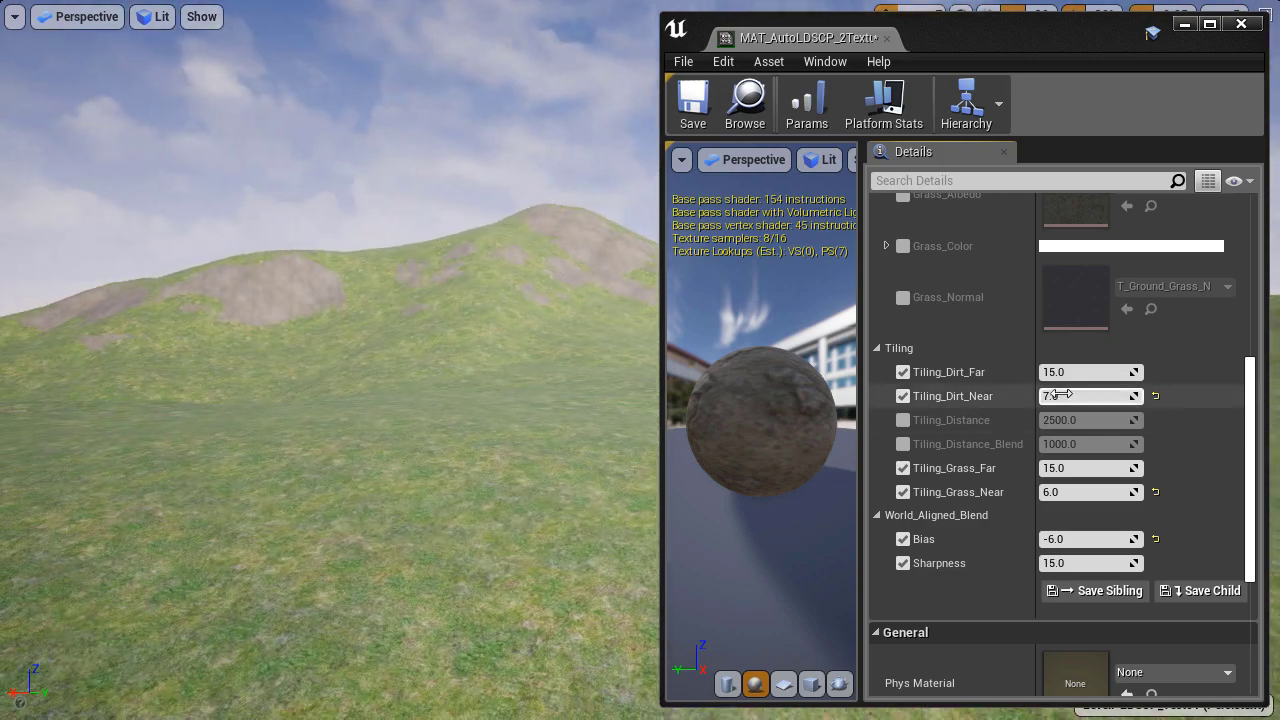
# - Try Tiling_Grass_Far values of 10 and 8 in the material instance
pyautogui.click(1078, 469)
pyautogui.write('10')
pyautogui.press('Return')
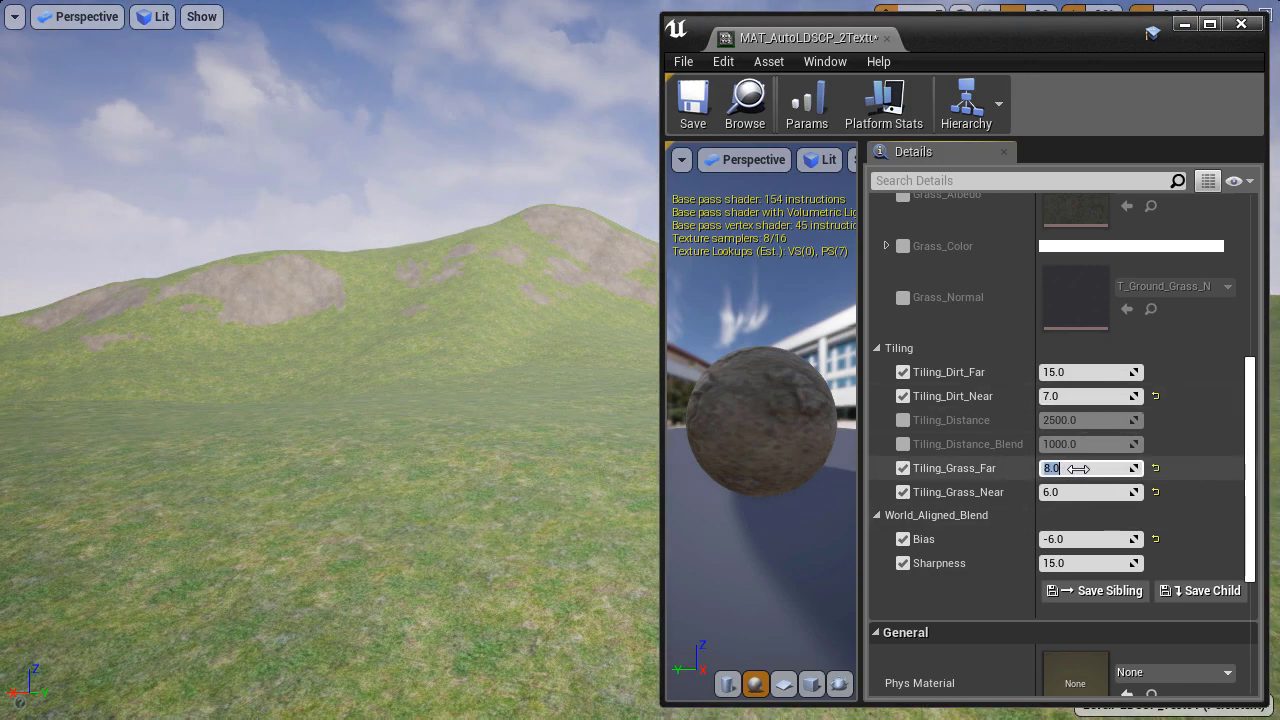
# - Try Tiling_Grass_Near values of 5 and 4 and restore the parameter to 6
pyautogui.click(1085, 492)
pyautogui.write('5')
pyautogui.press('Return')
pyautogui.write('4')
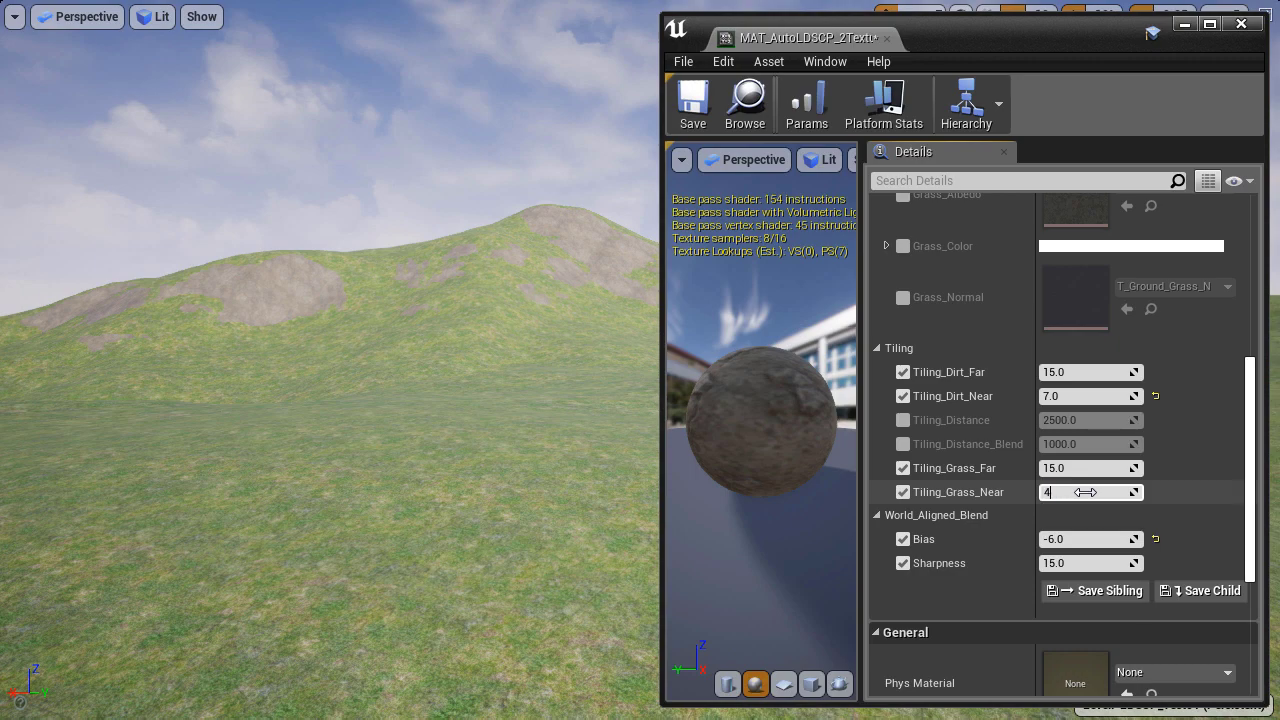
pyautogui.press('Return')
pyautogui.write('6')
pyautogui.press('Return')
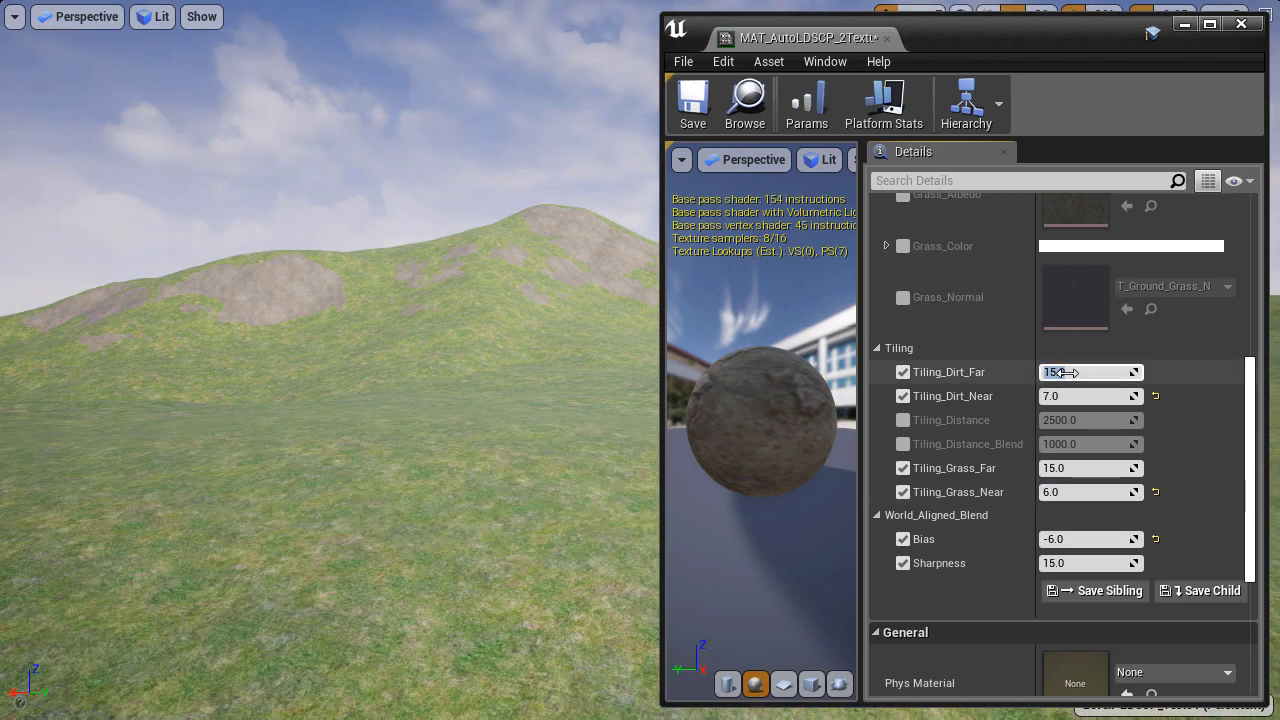